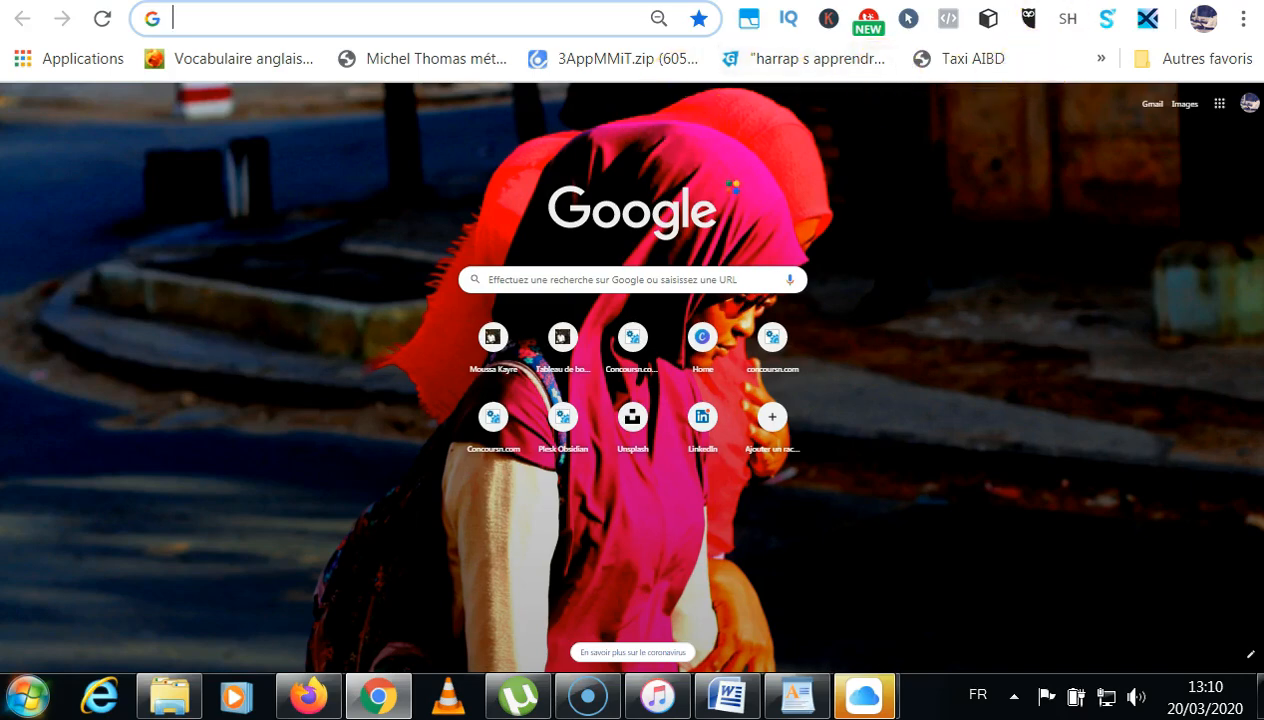
click(1050, 1)
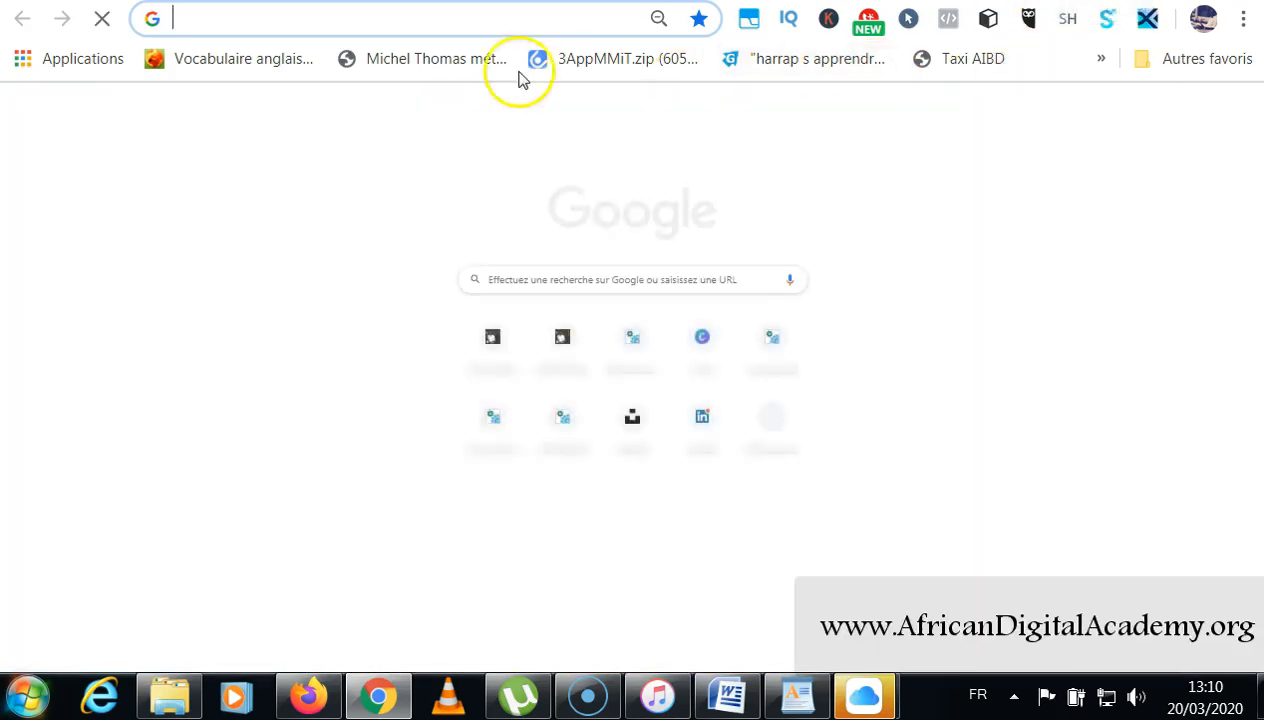
click(497, 19)
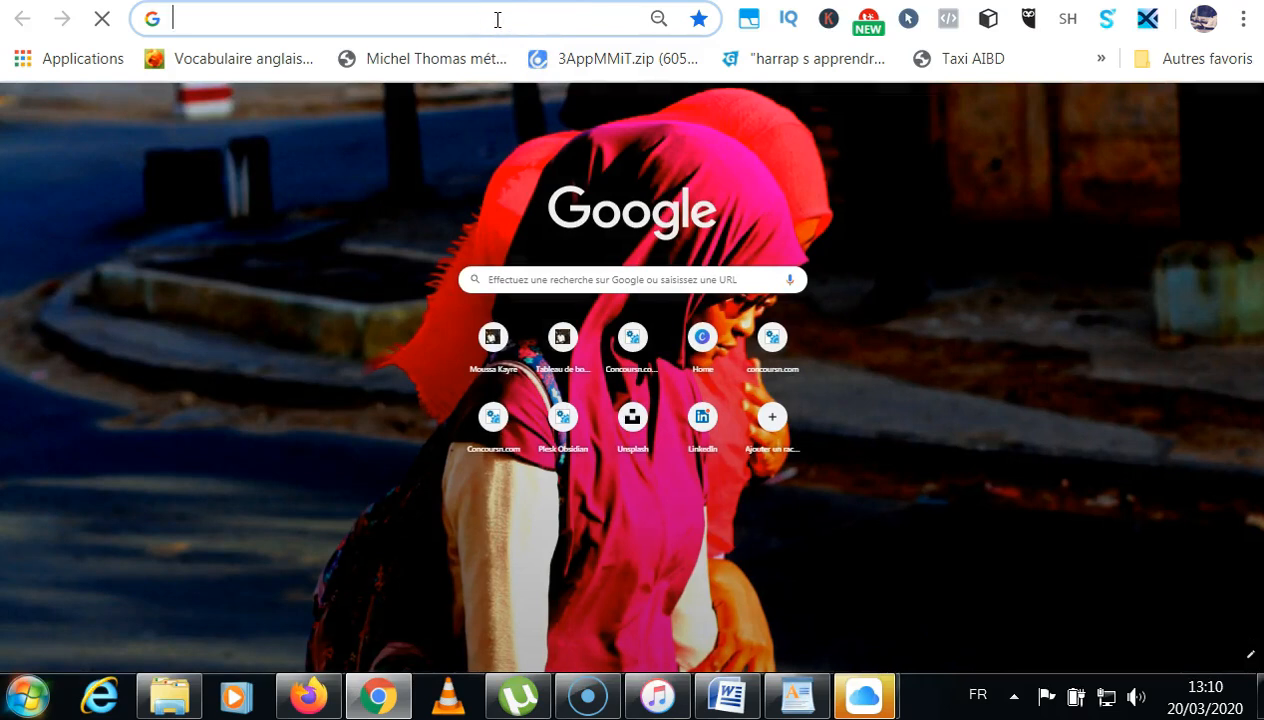
text(www.face)
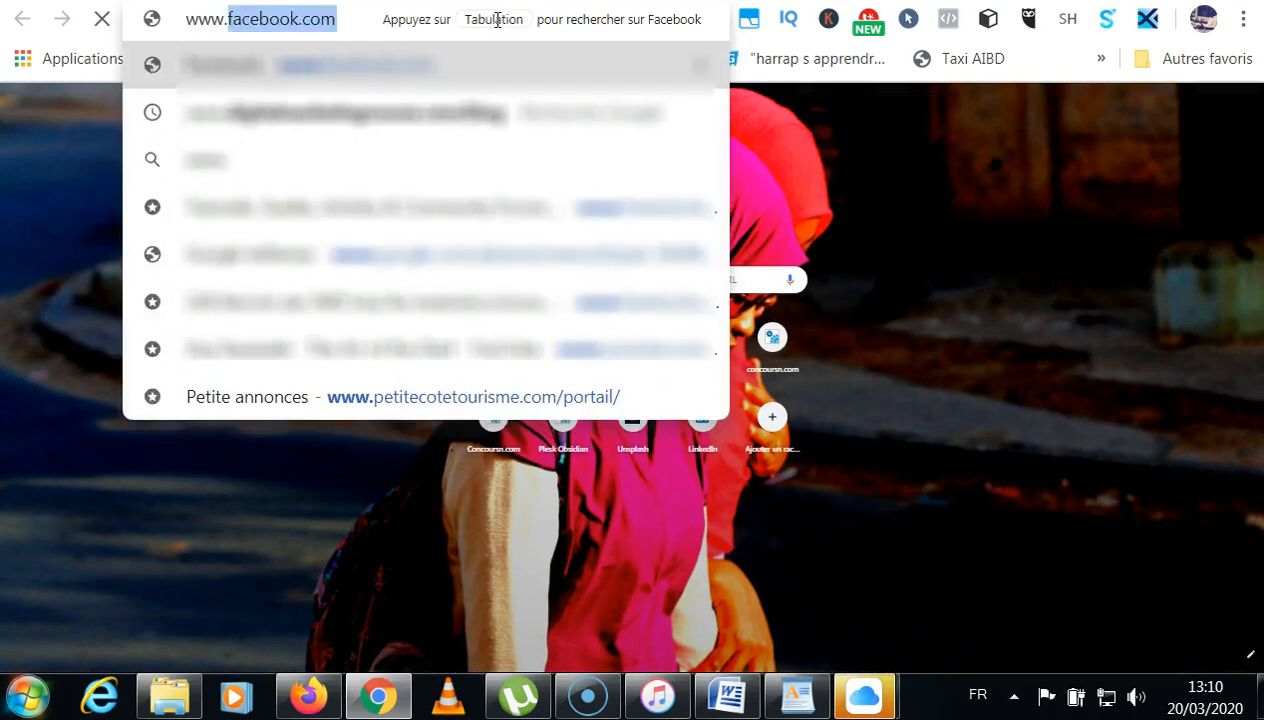
text(book.)
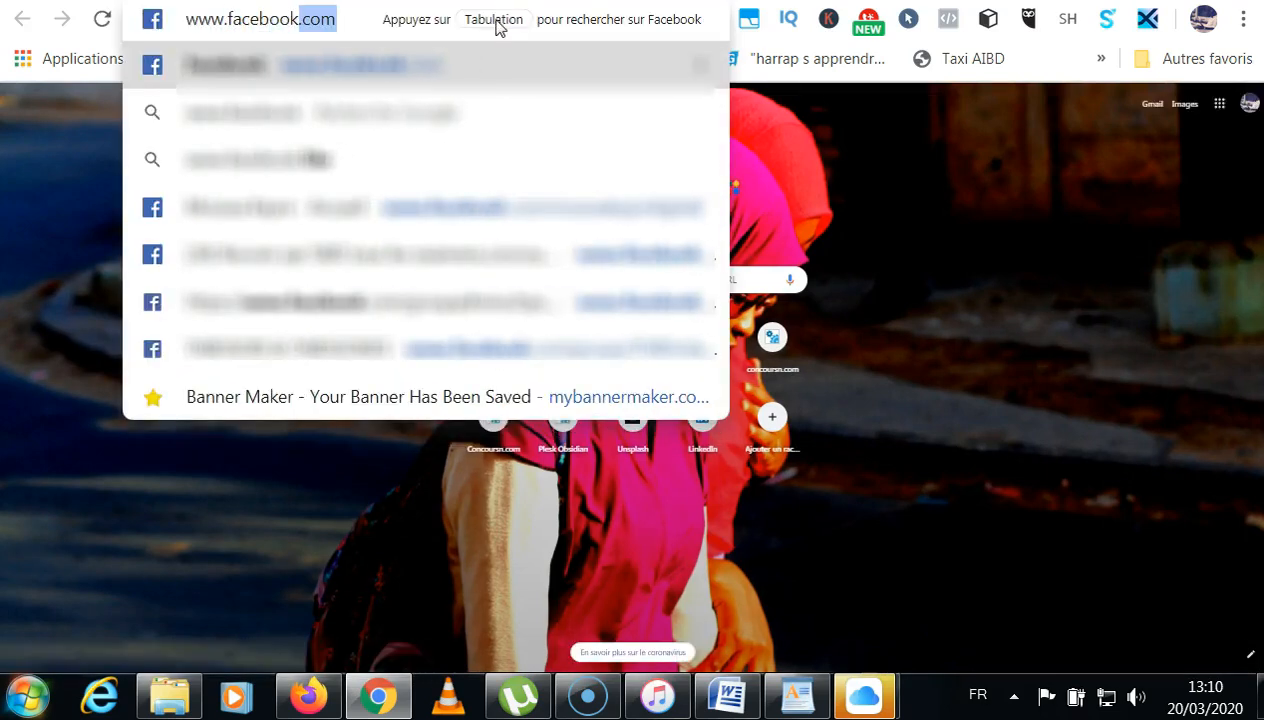
text(c)
text(com)
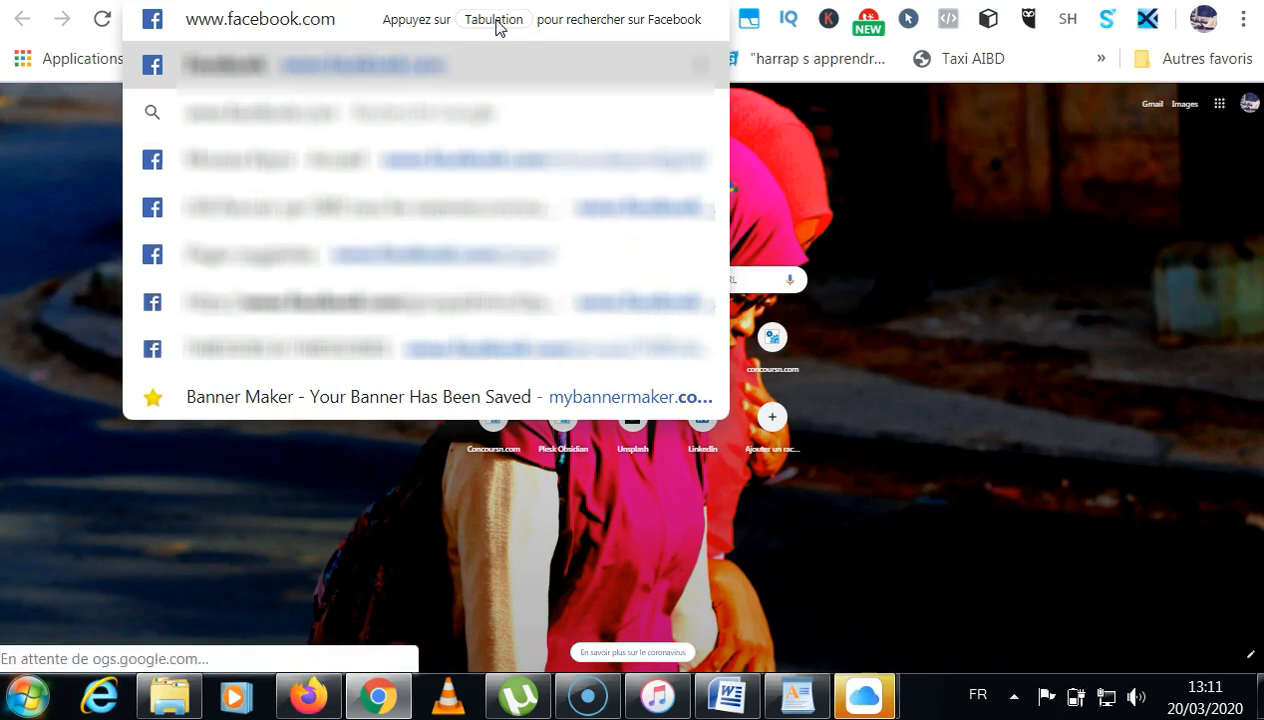
text(/)
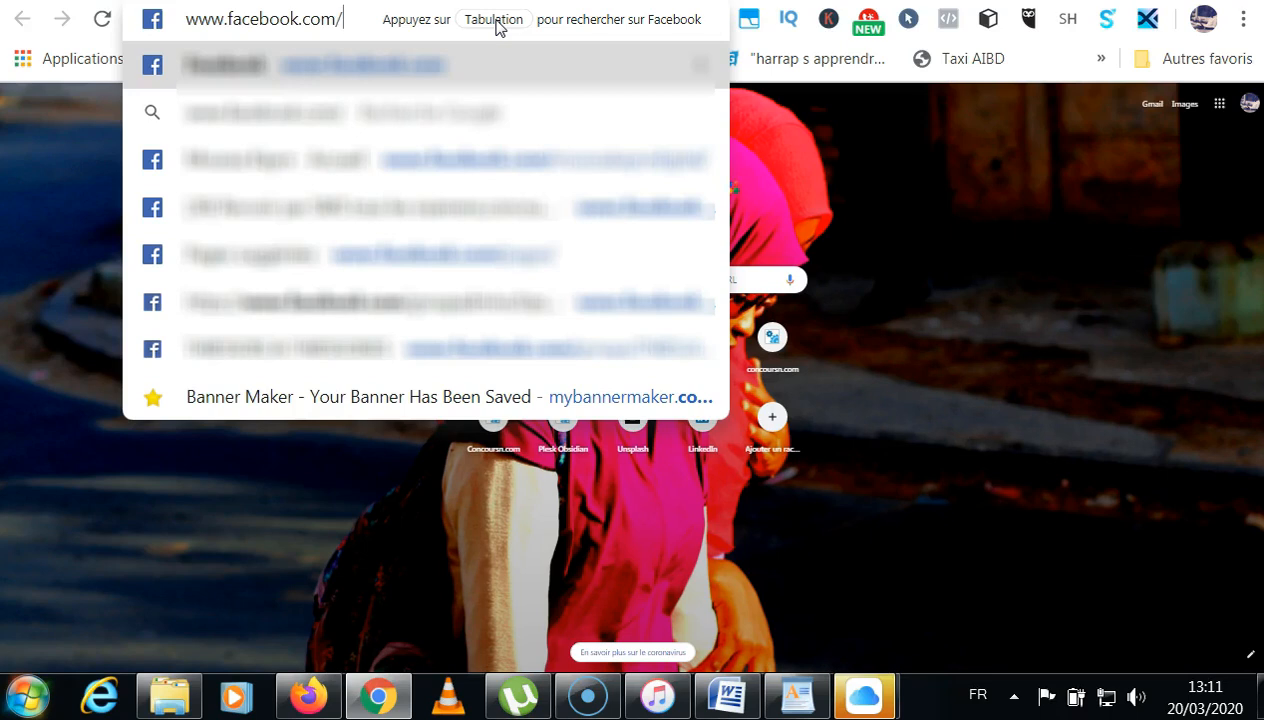
text(pages)
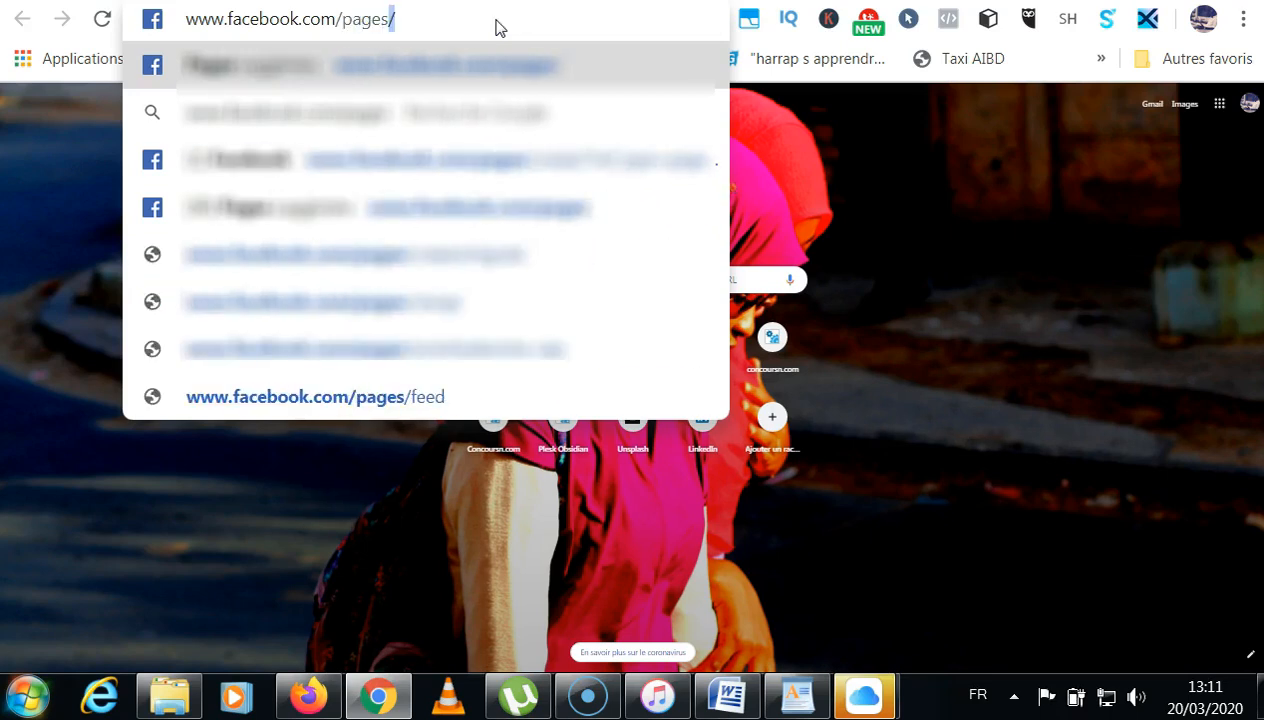
text(/)
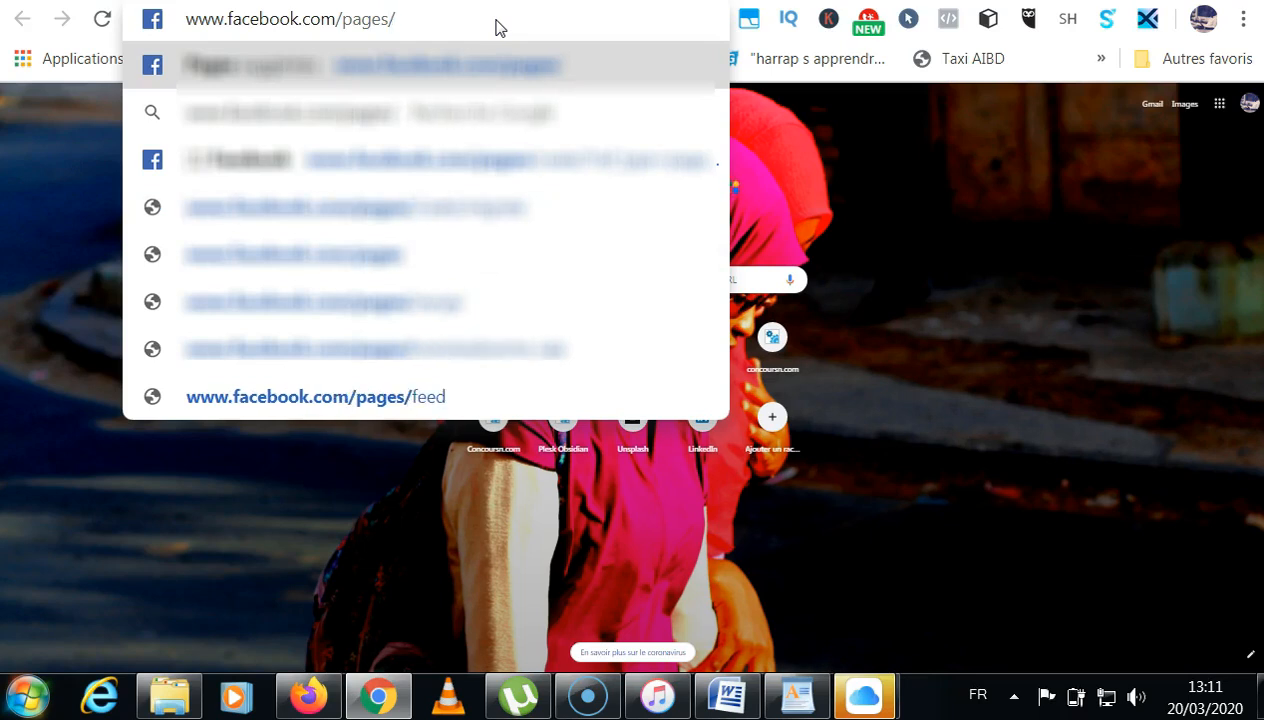
key(Return)
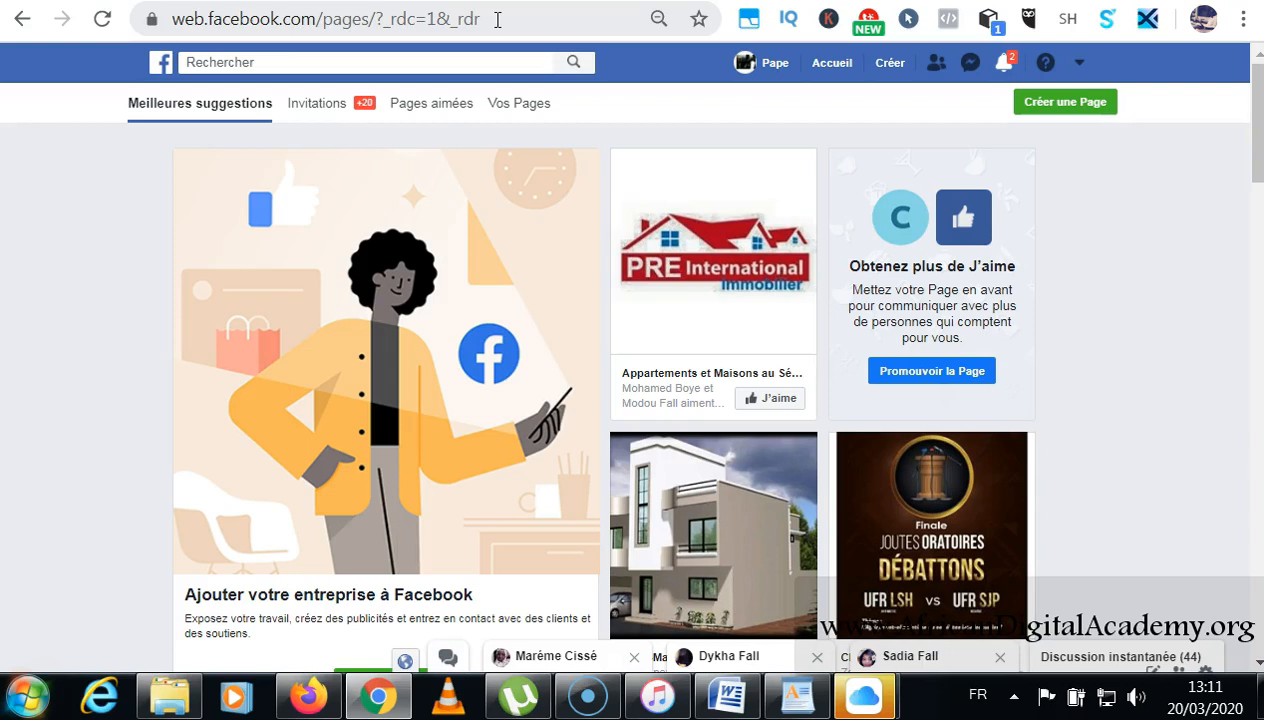
click(497, 19)
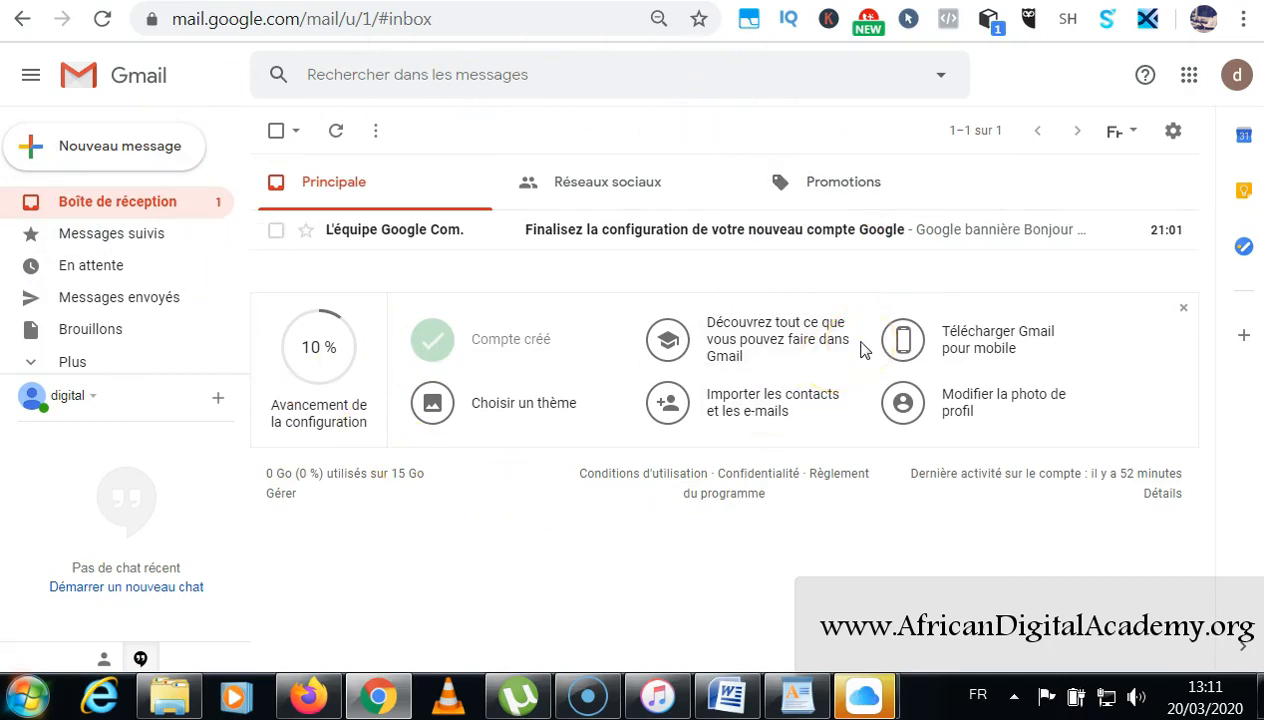
click(980, 0)
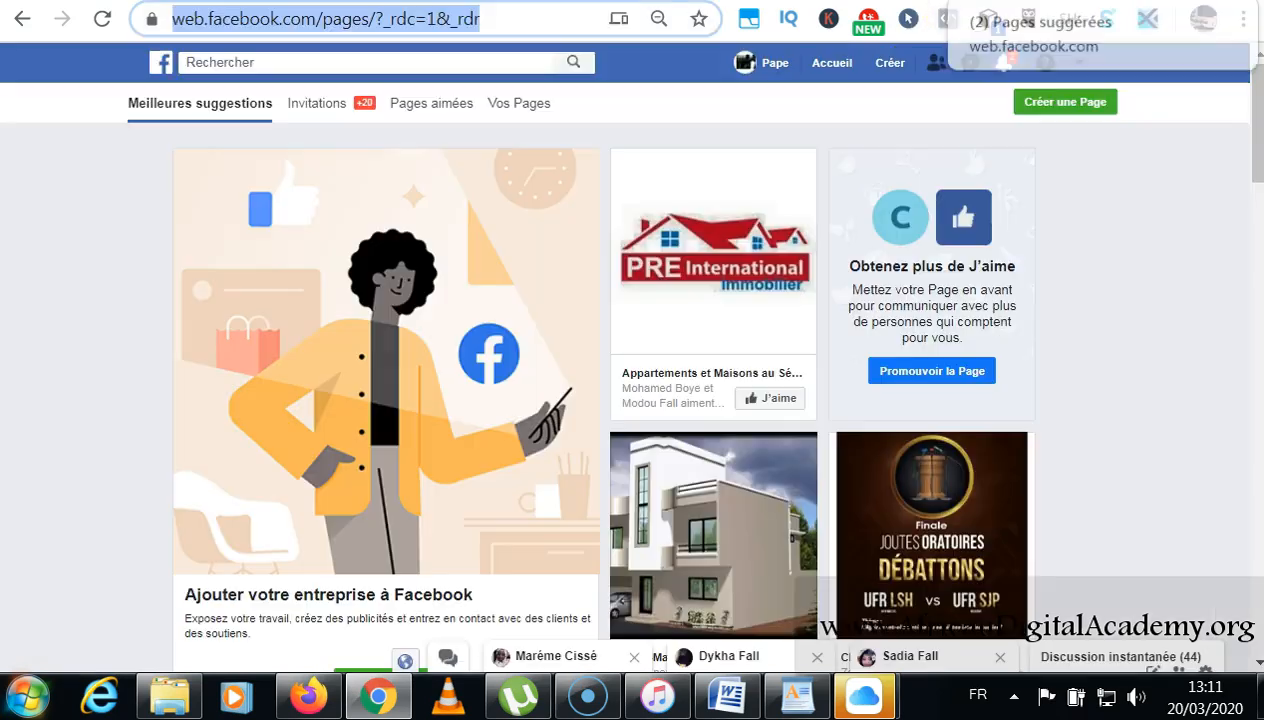
click(940, 0)
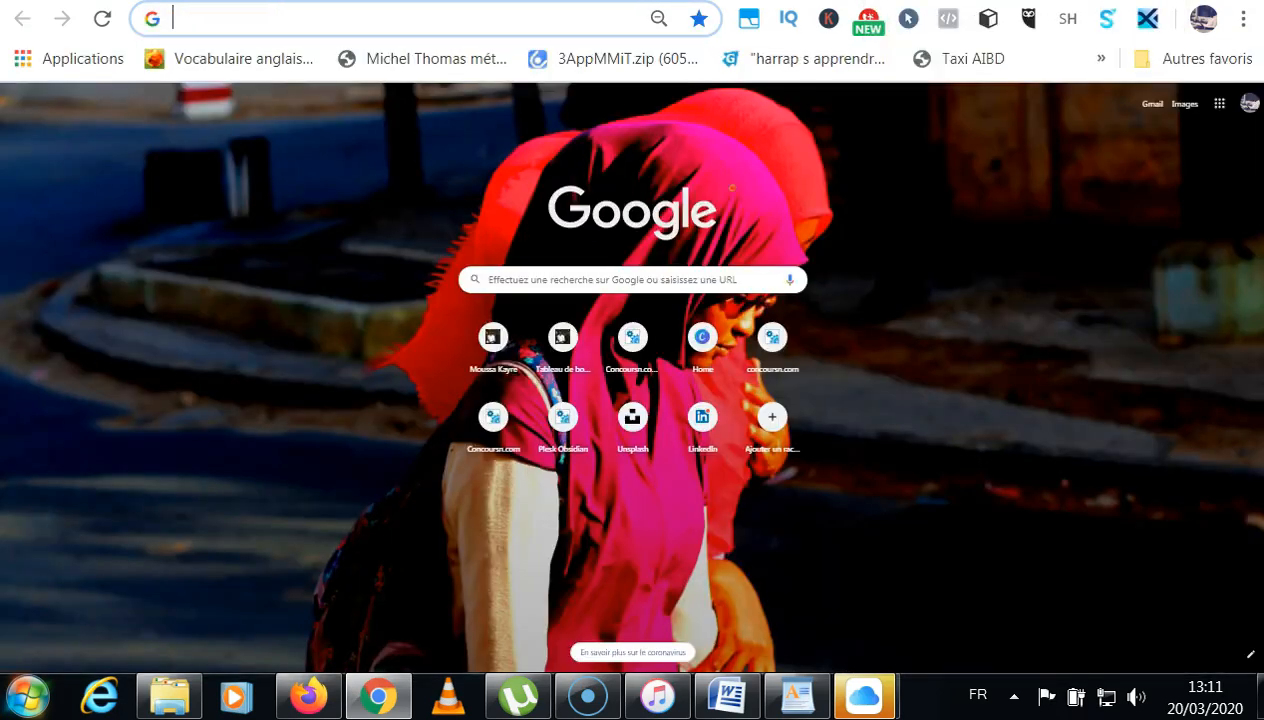
click(960, 0)
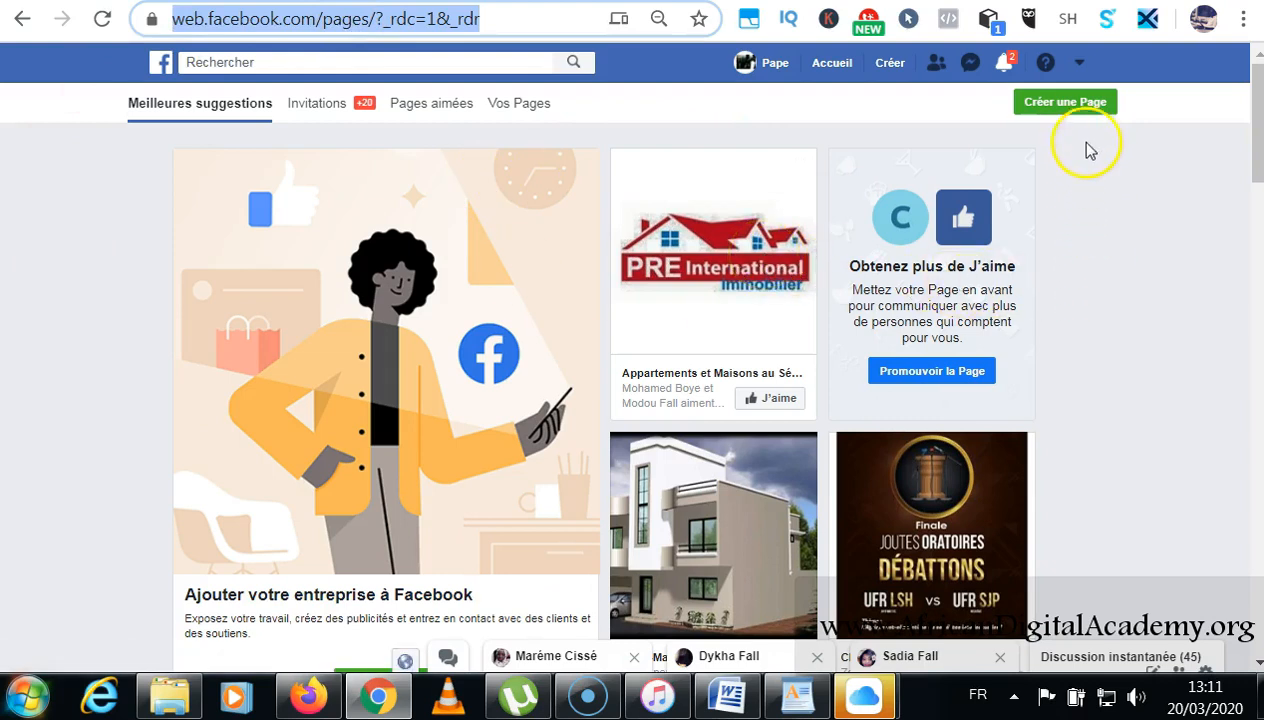
Begin creating a Page, dismiss the notification, and highlight the Entreprise ou marque option.
click(1083, 110)
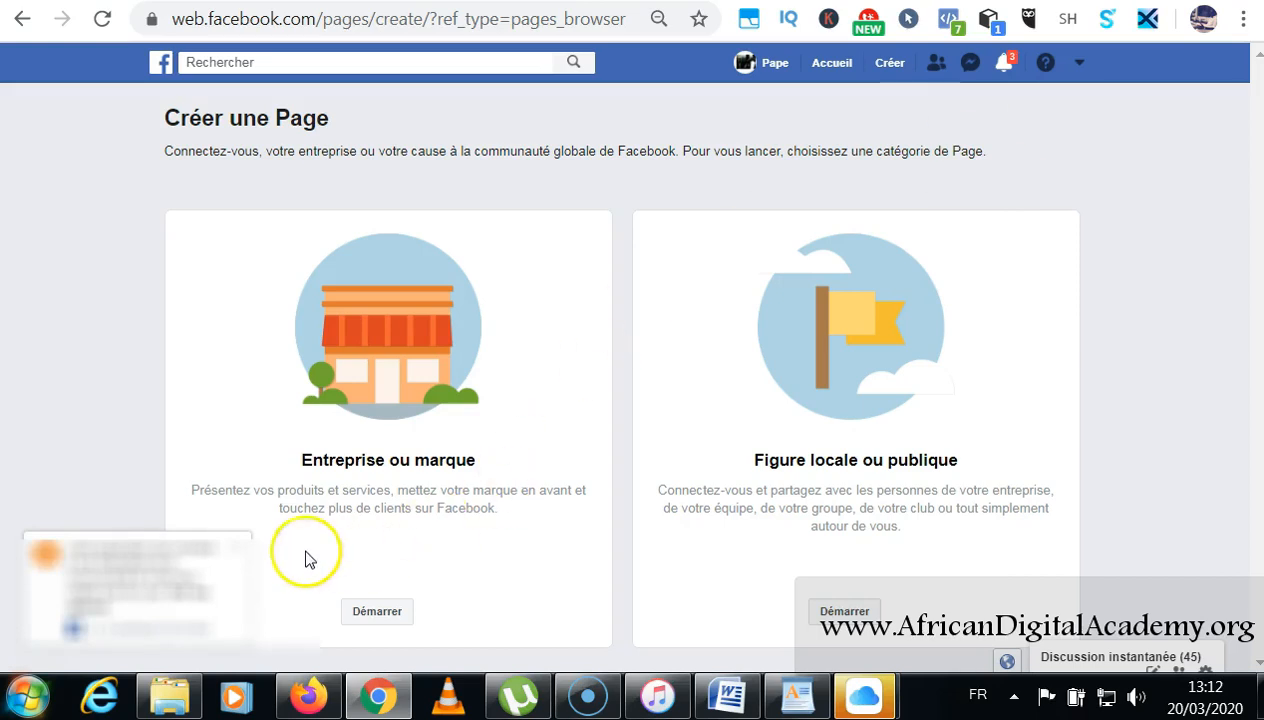
click(239, 548)
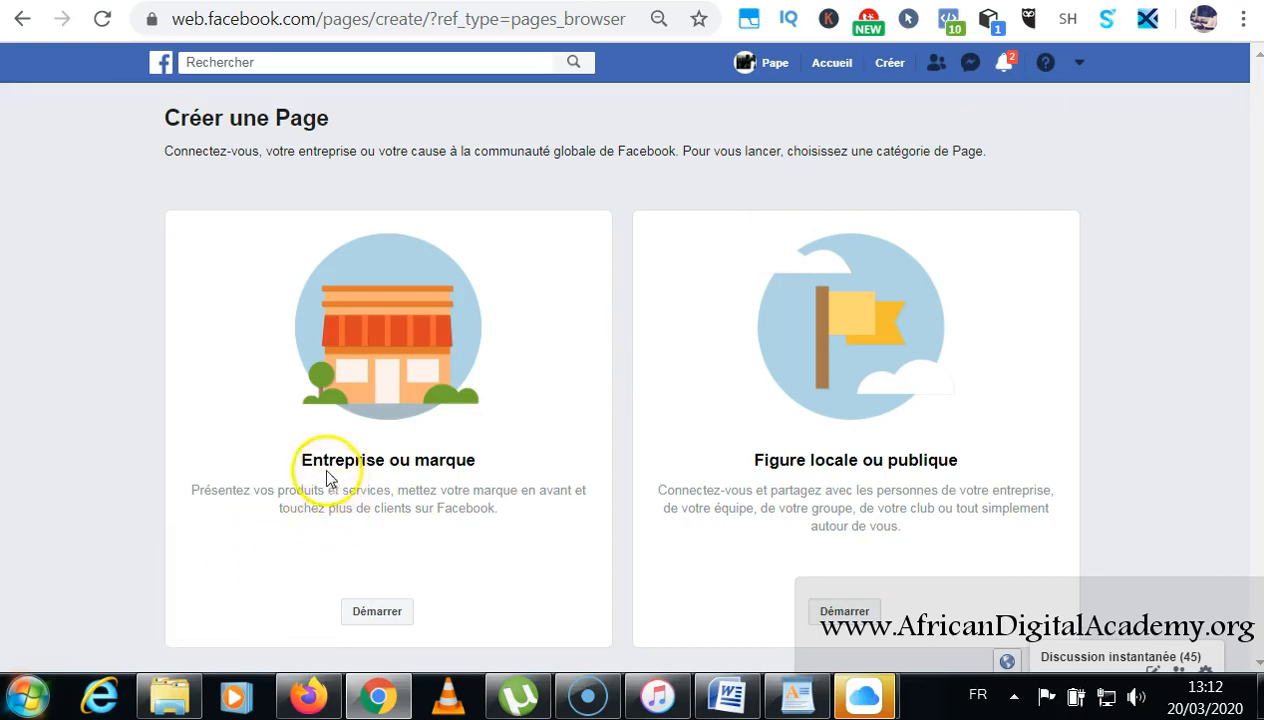
drag(300, 465, 473, 460)
drag(192, 492, 519, 510)
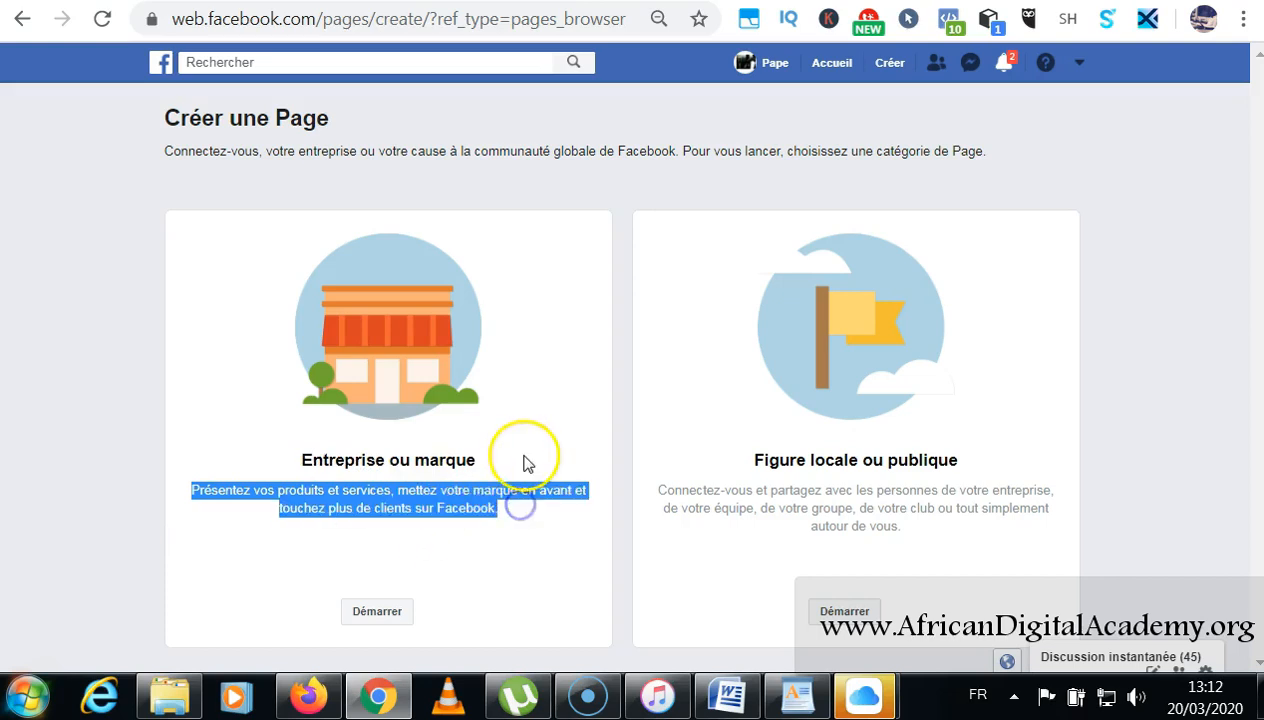
click(526, 455)
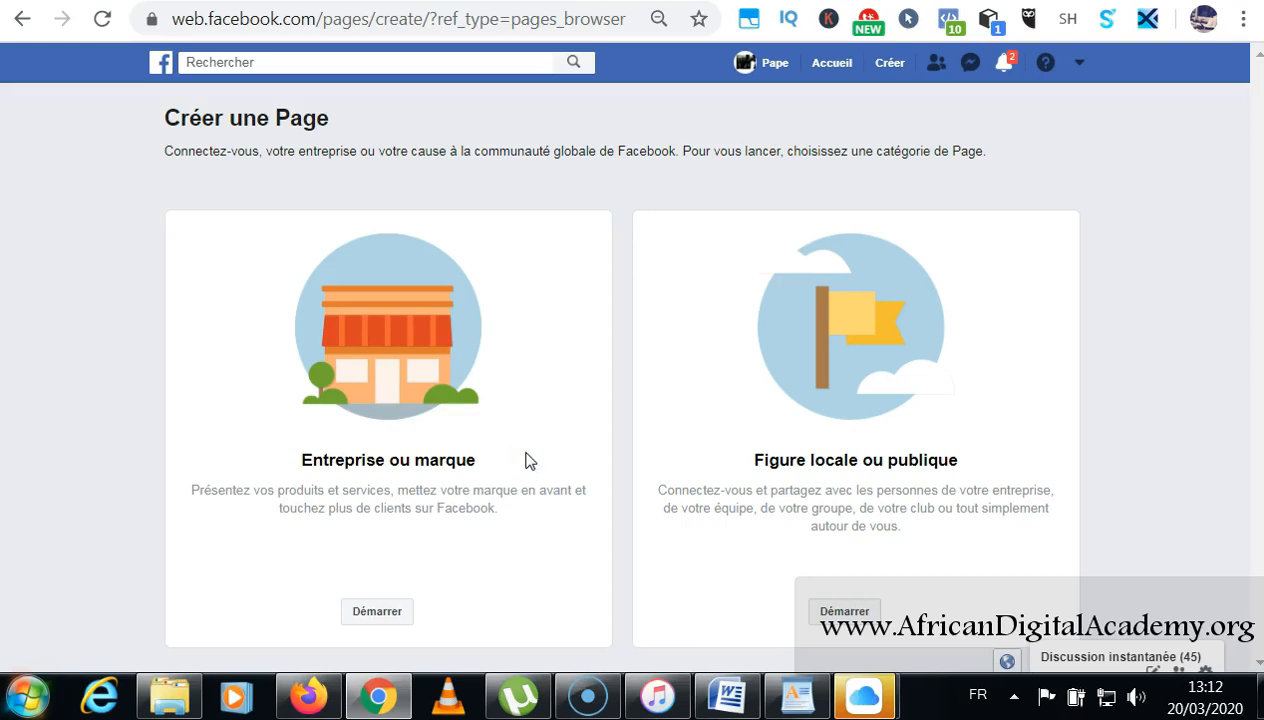
click(380, 614)
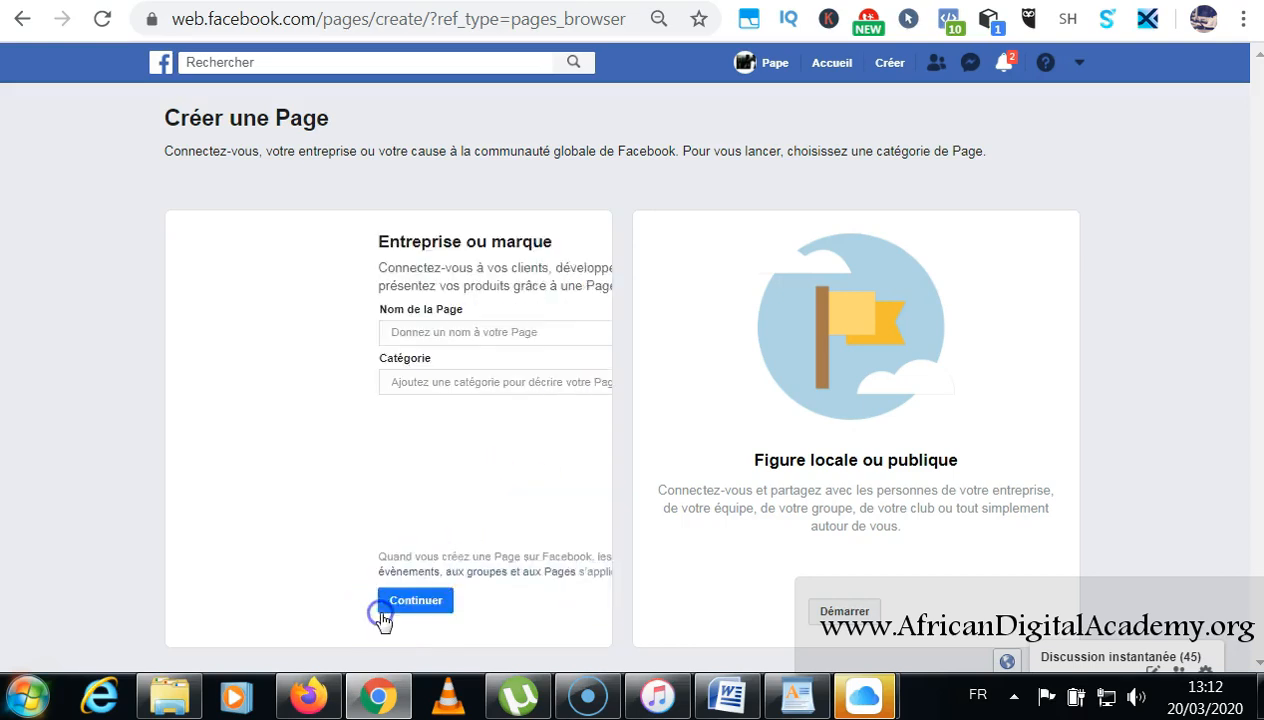
click(278, 330)
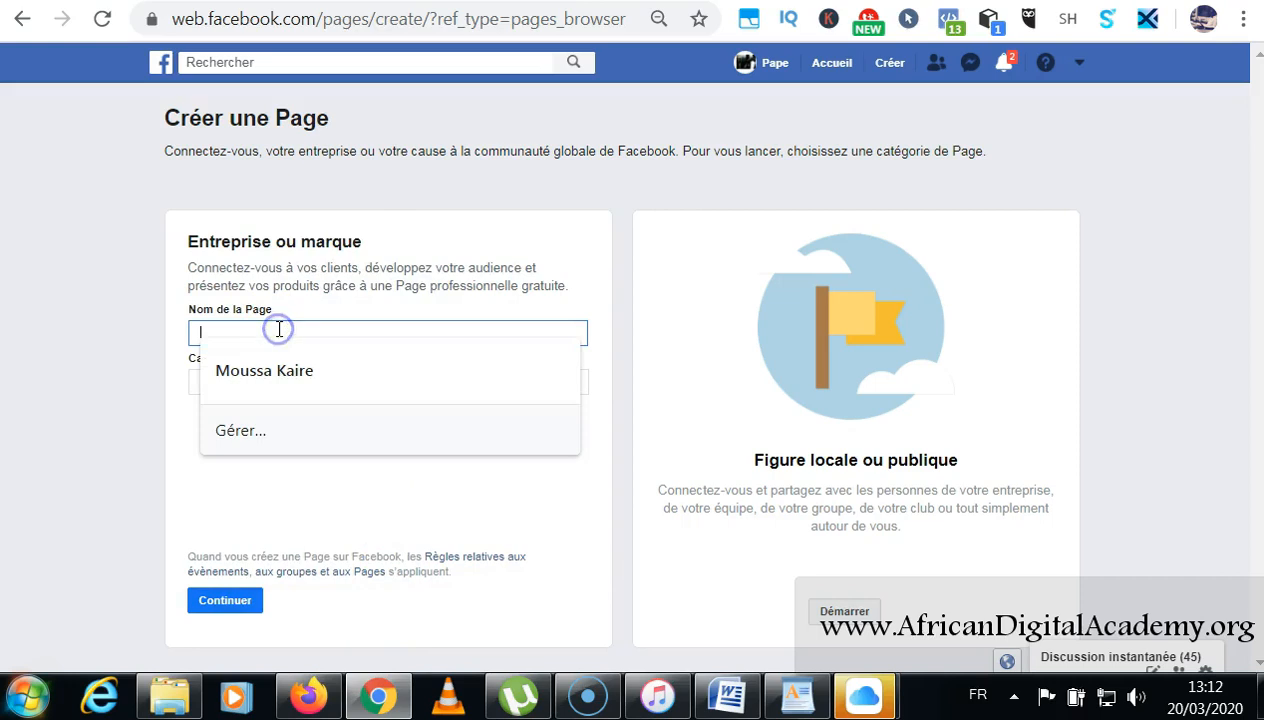
click(130, 321)
click(254, 381)
click(76, 384)
click(228, 334)
click(116, 331)
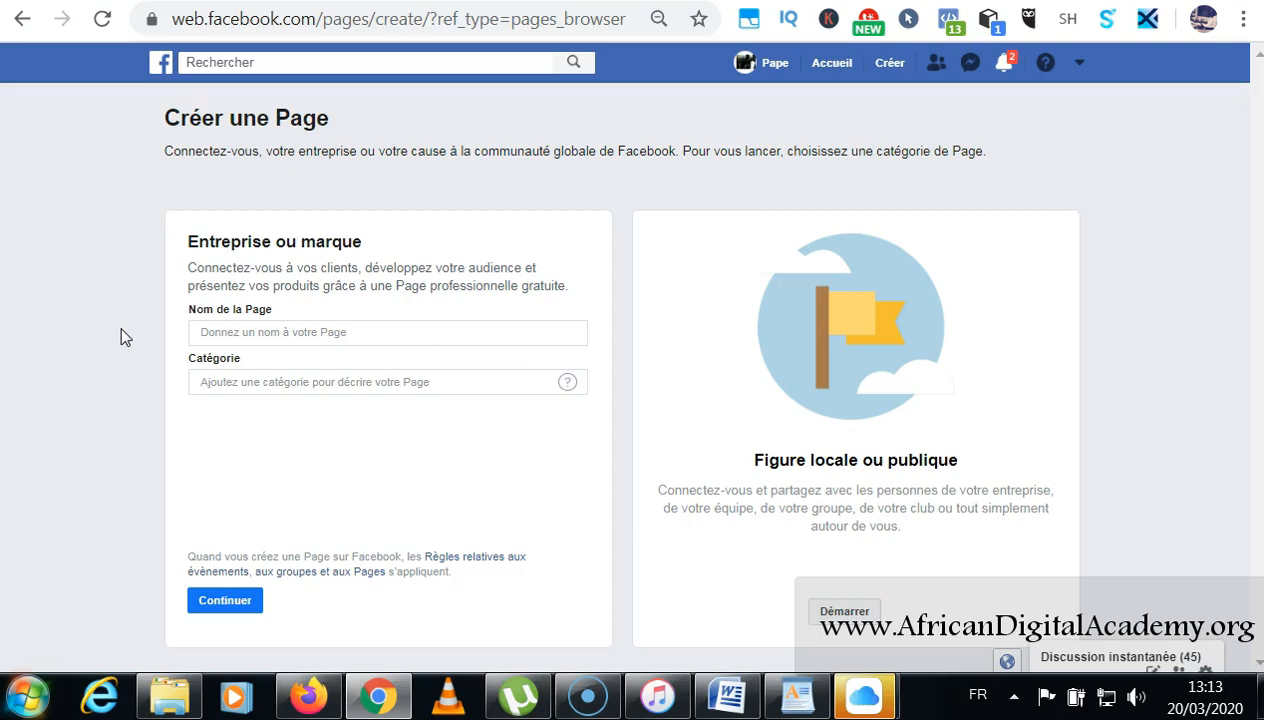
Enter 'Stage digital' as the Page name and type 'Agence' in the Catégorie field.
click(235, 331)
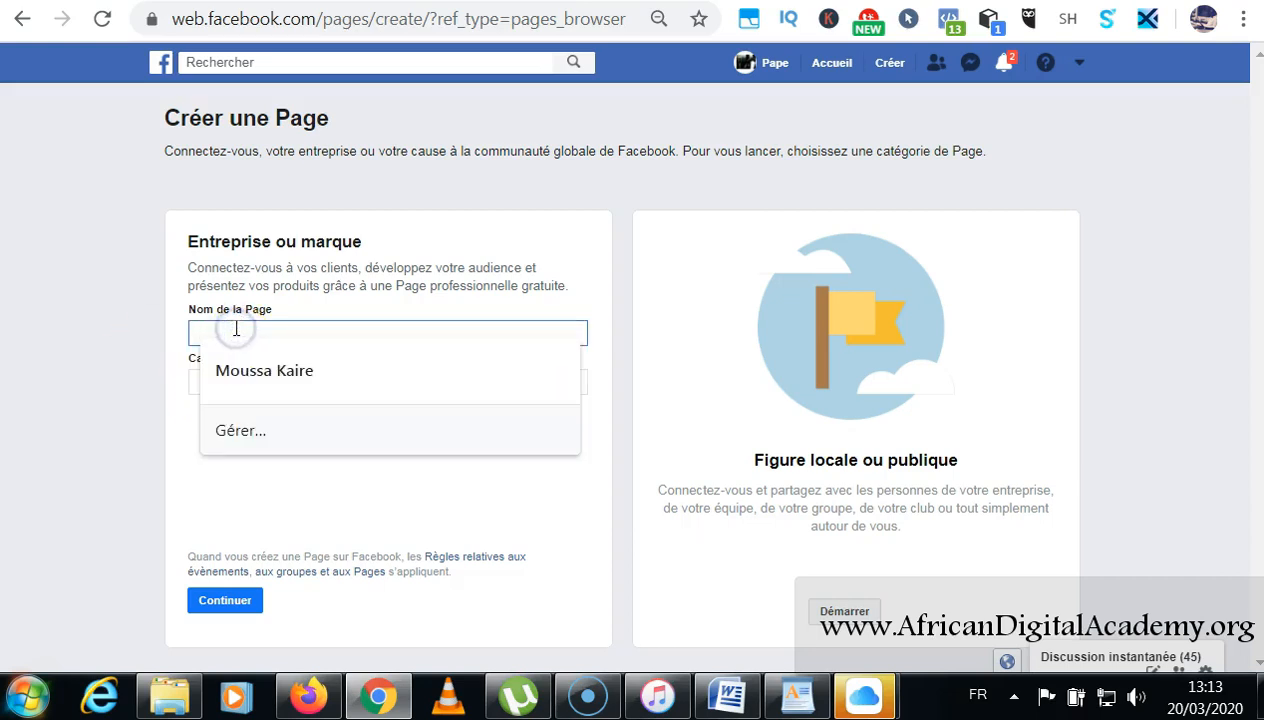
text(Stage )
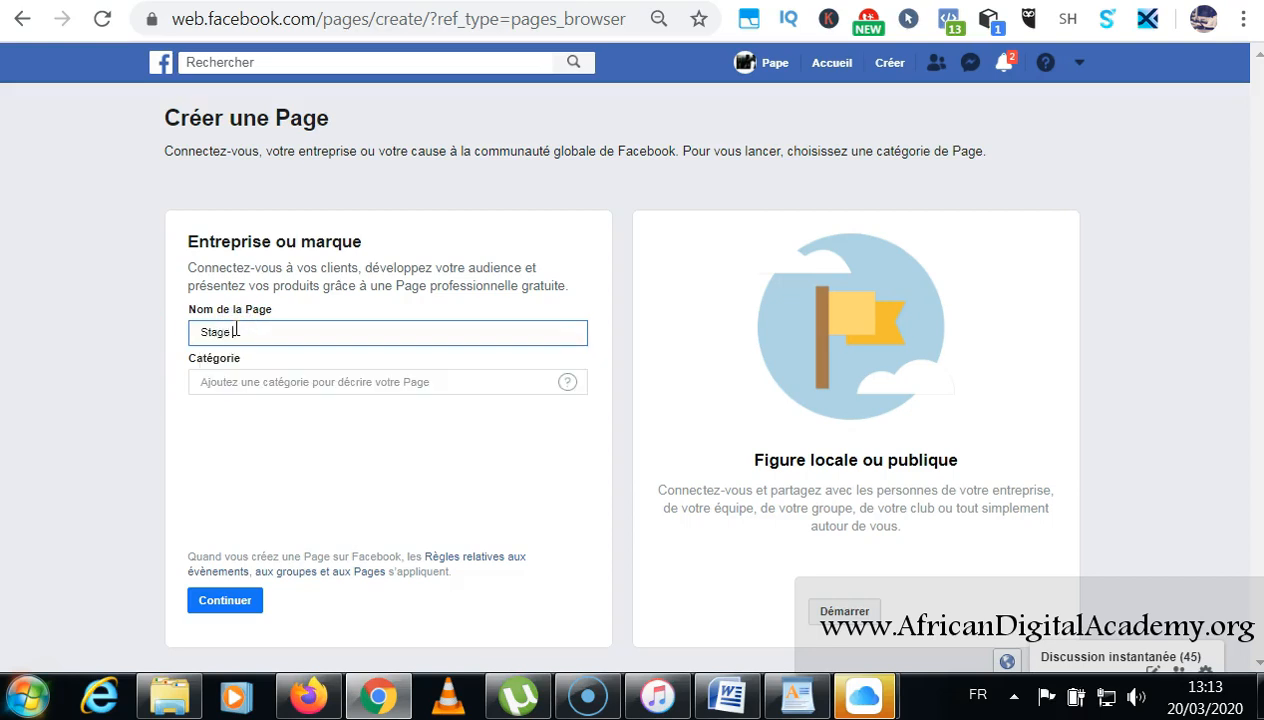
text(digital)
click(272, 331)
click(329, 384)
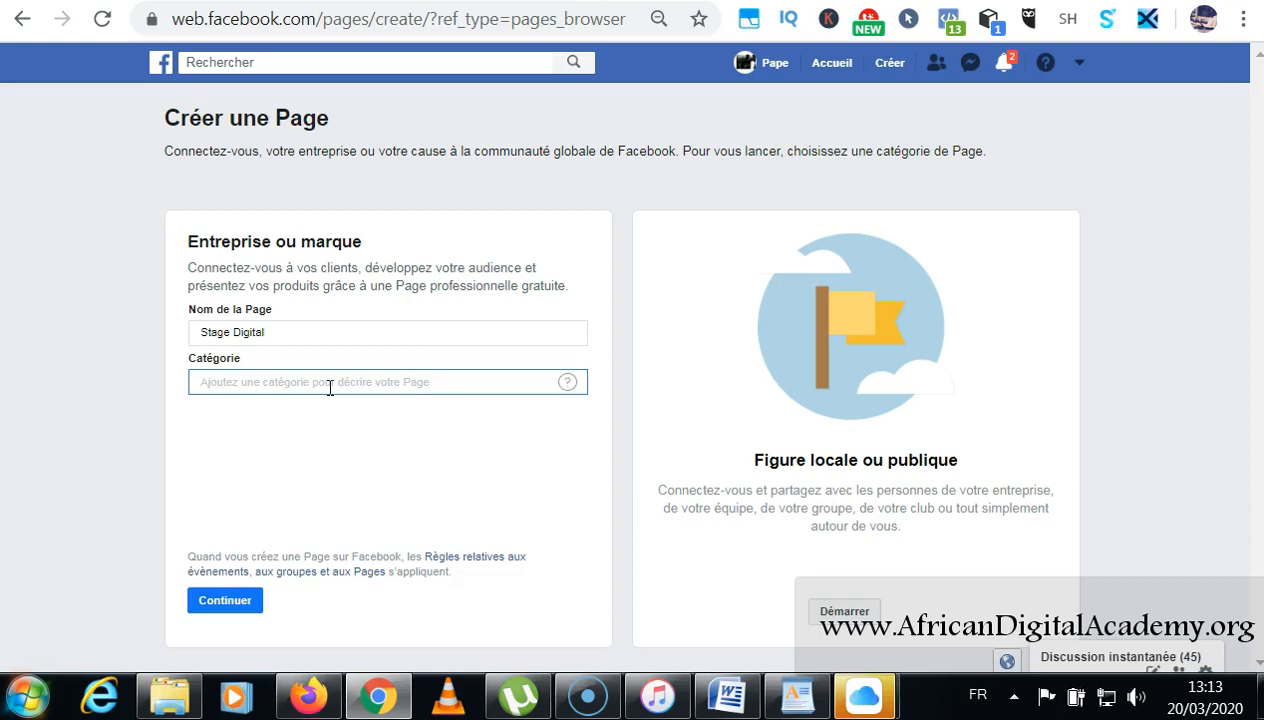
text(Agence)
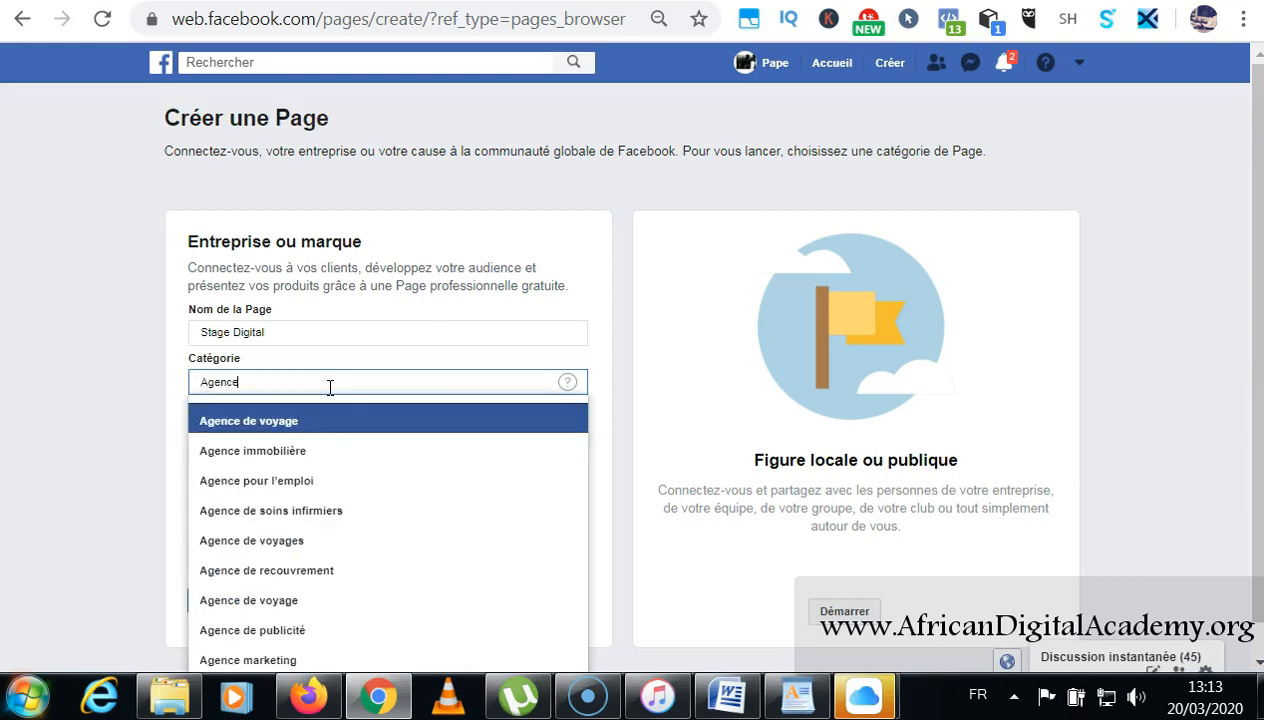
Set category Agence pour l'emploi, street address 'Nord Foire' and city Dakar (Dakar, Senegal).
click(310, 481)
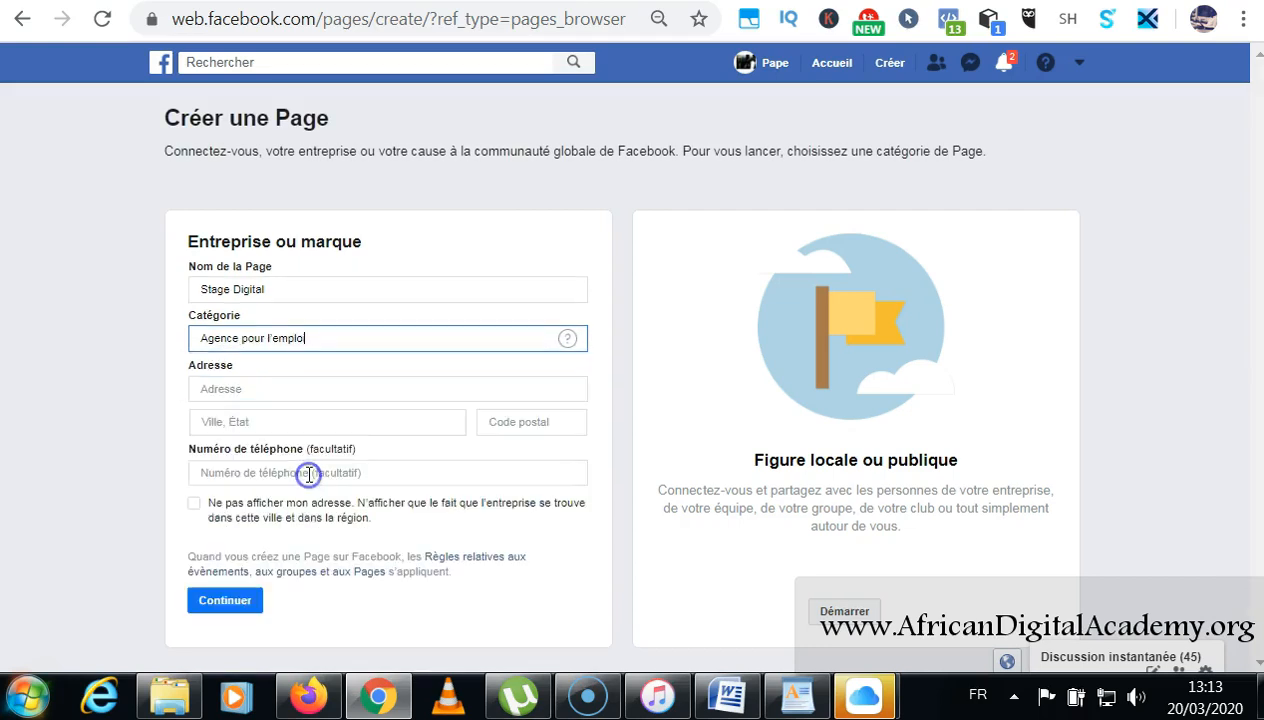
click(254, 389)
click(135, 403)
click(226, 395)
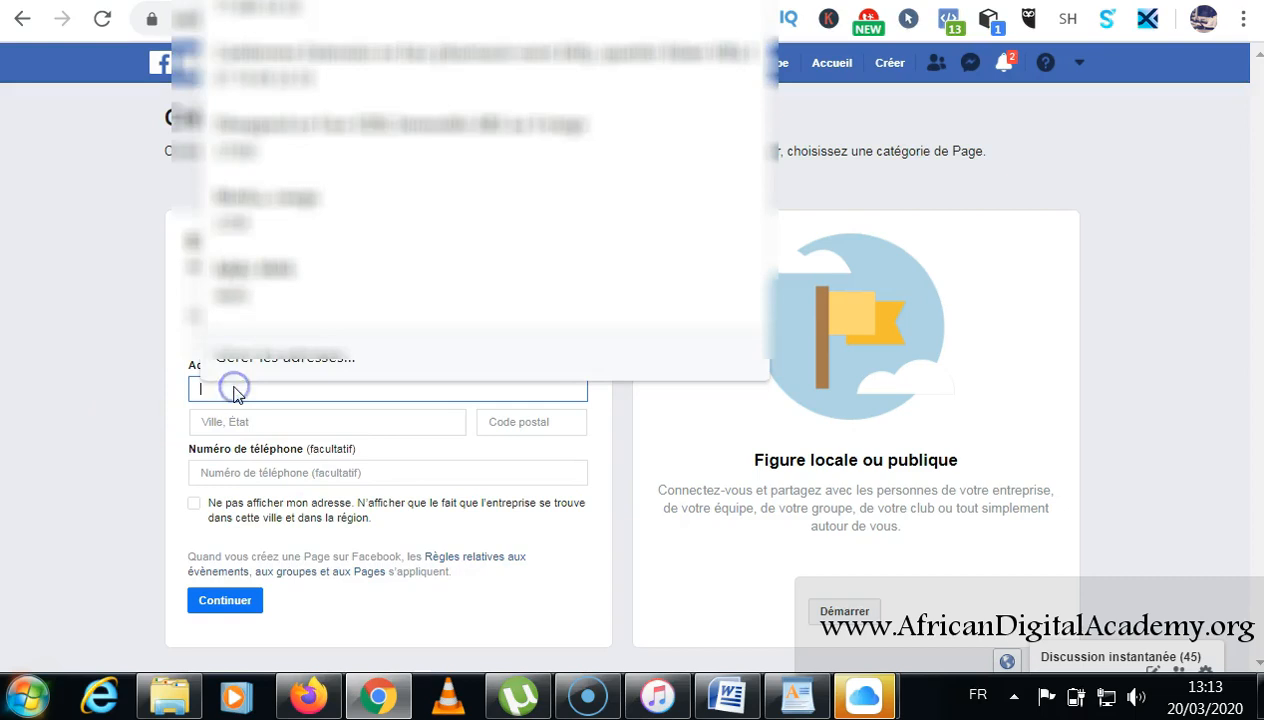
click(235, 390)
text(N)
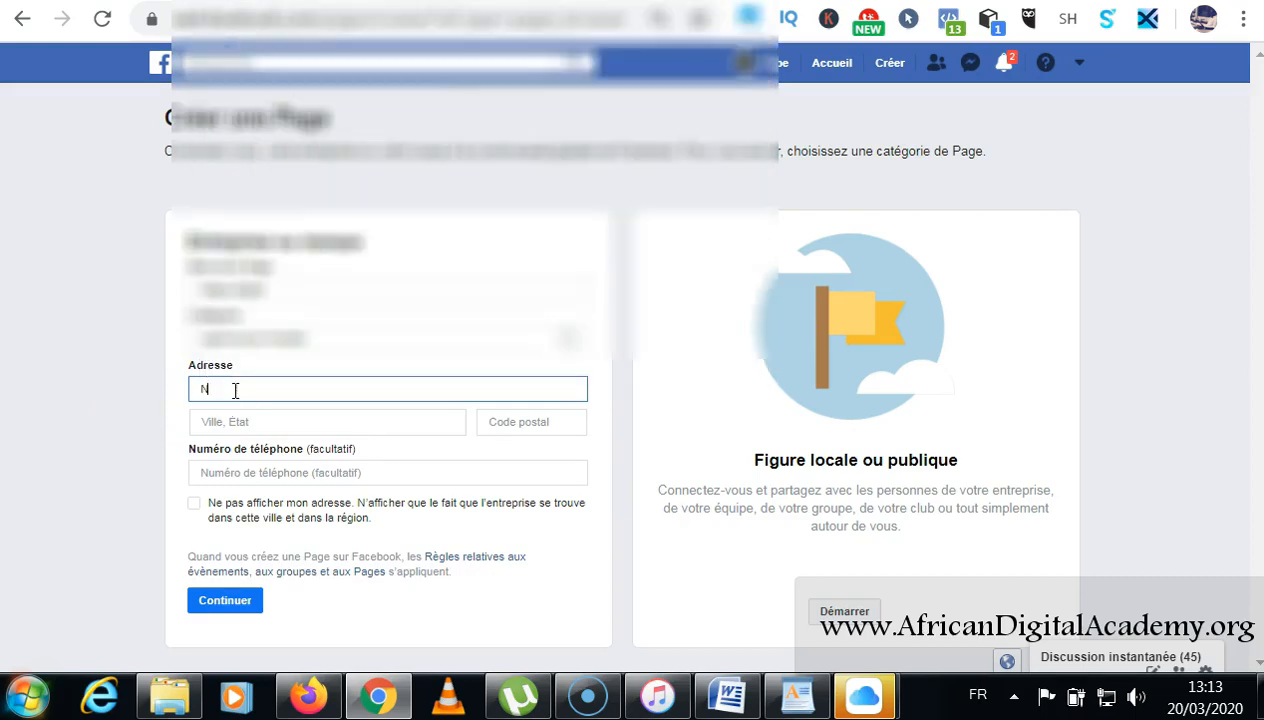
text(ord Foire)
click(222, 422)
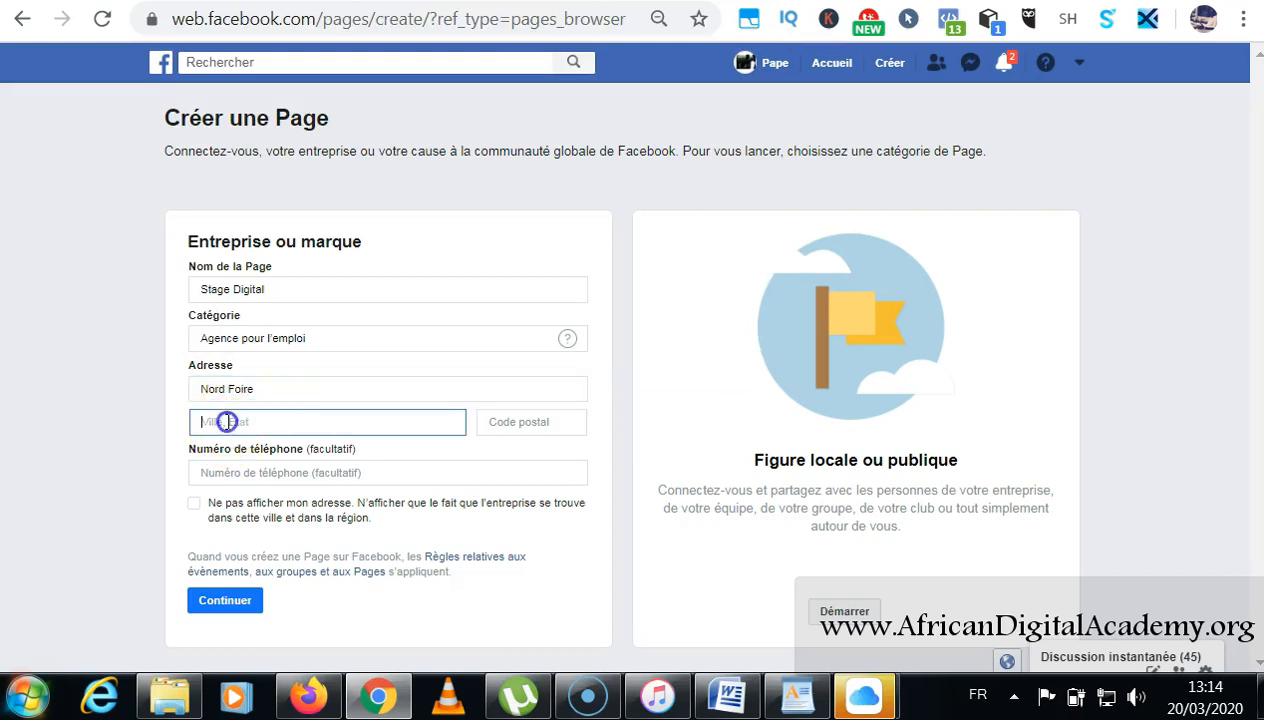
text(Daka)
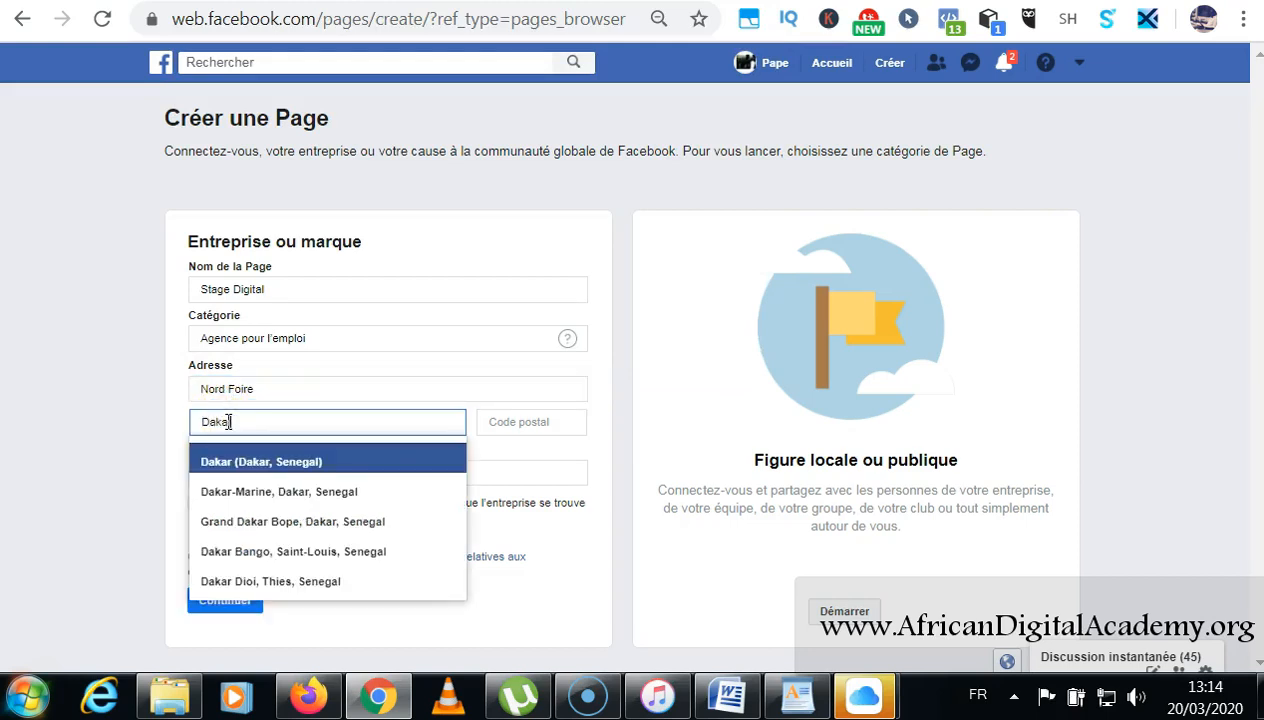
text(r)
click(252, 460)
Leave the postal code empty and enter the contact phone number.
click(498, 420)
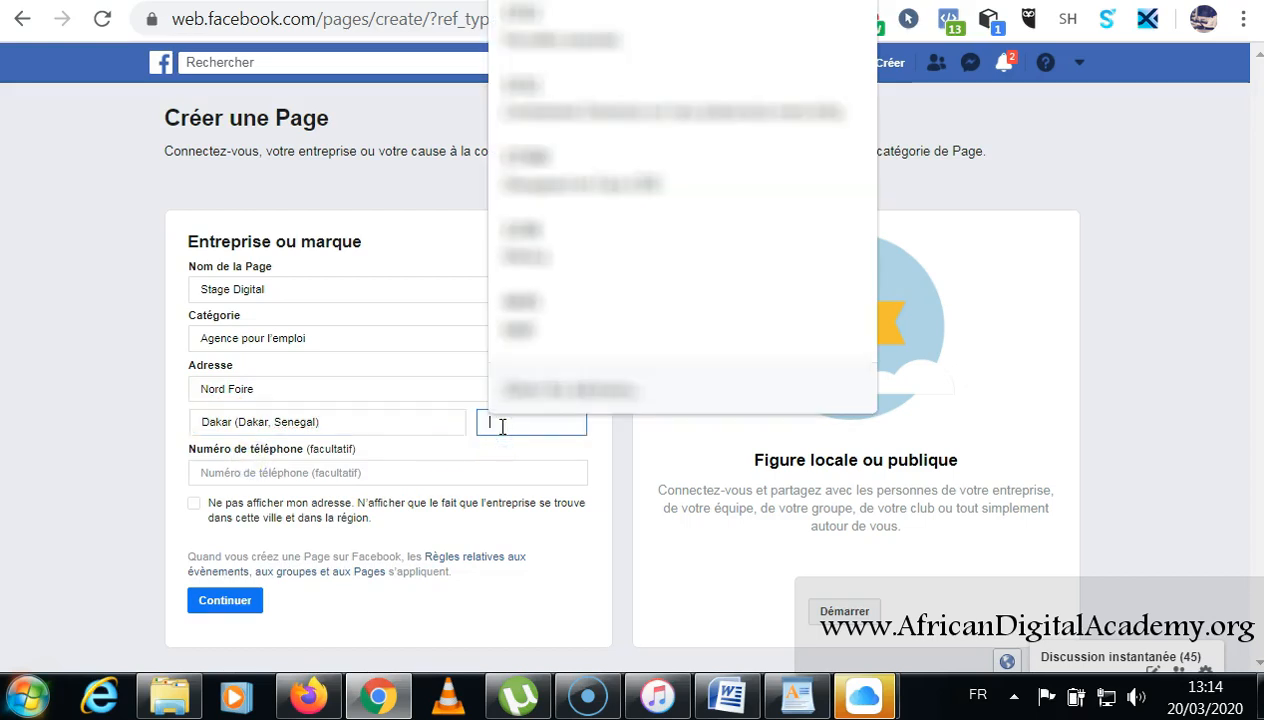
text(17500)
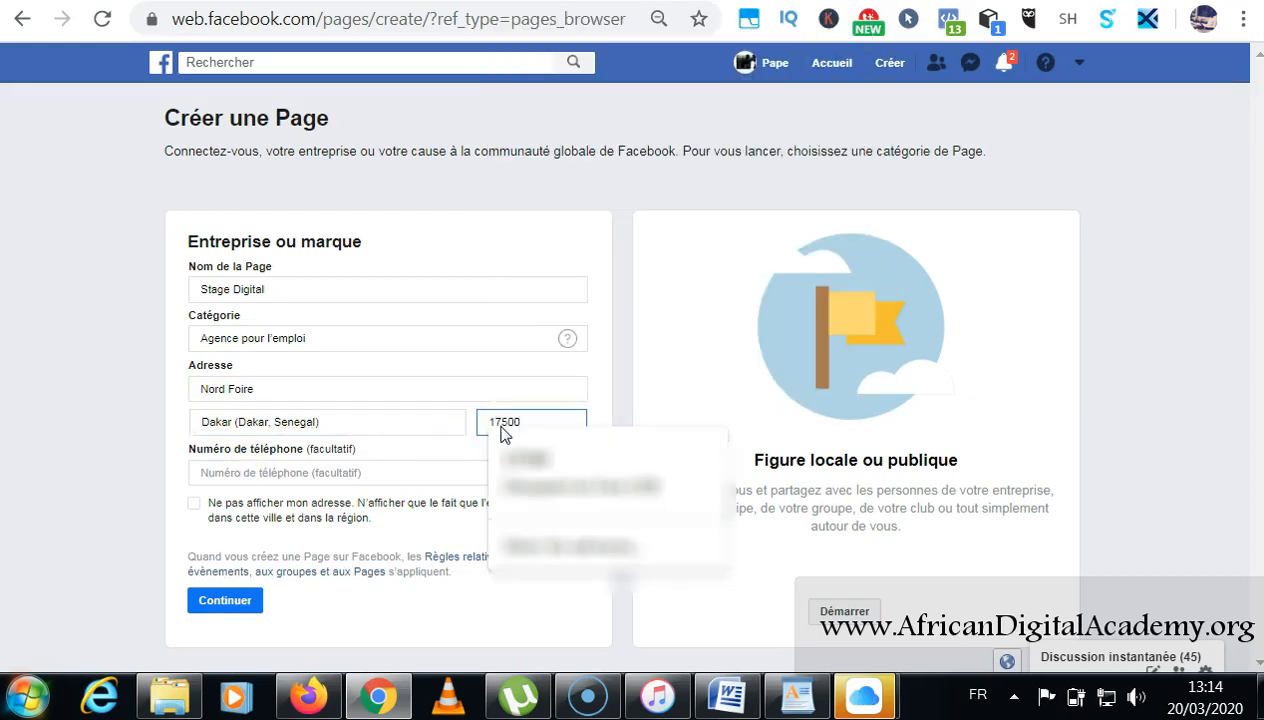
triple_click(432, 424)
drag(544, 424, 470, 430)
key(BackSpace)
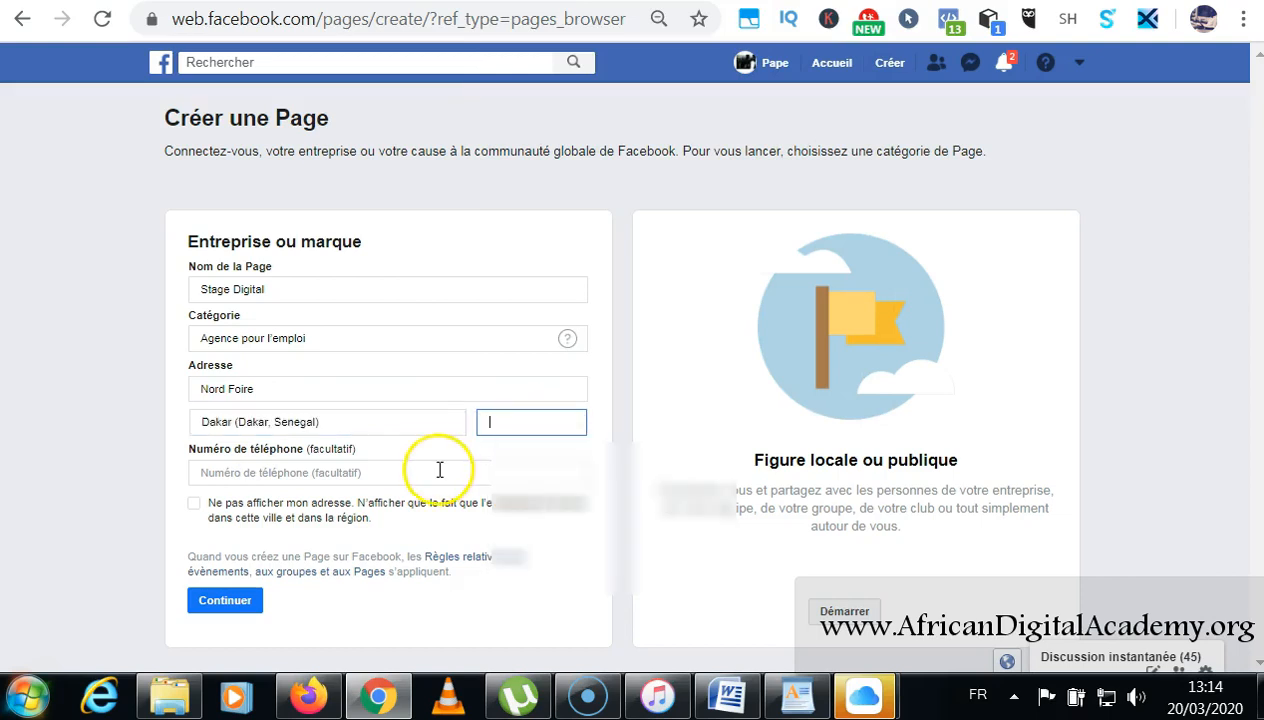
click(439, 470)
click(437, 480)
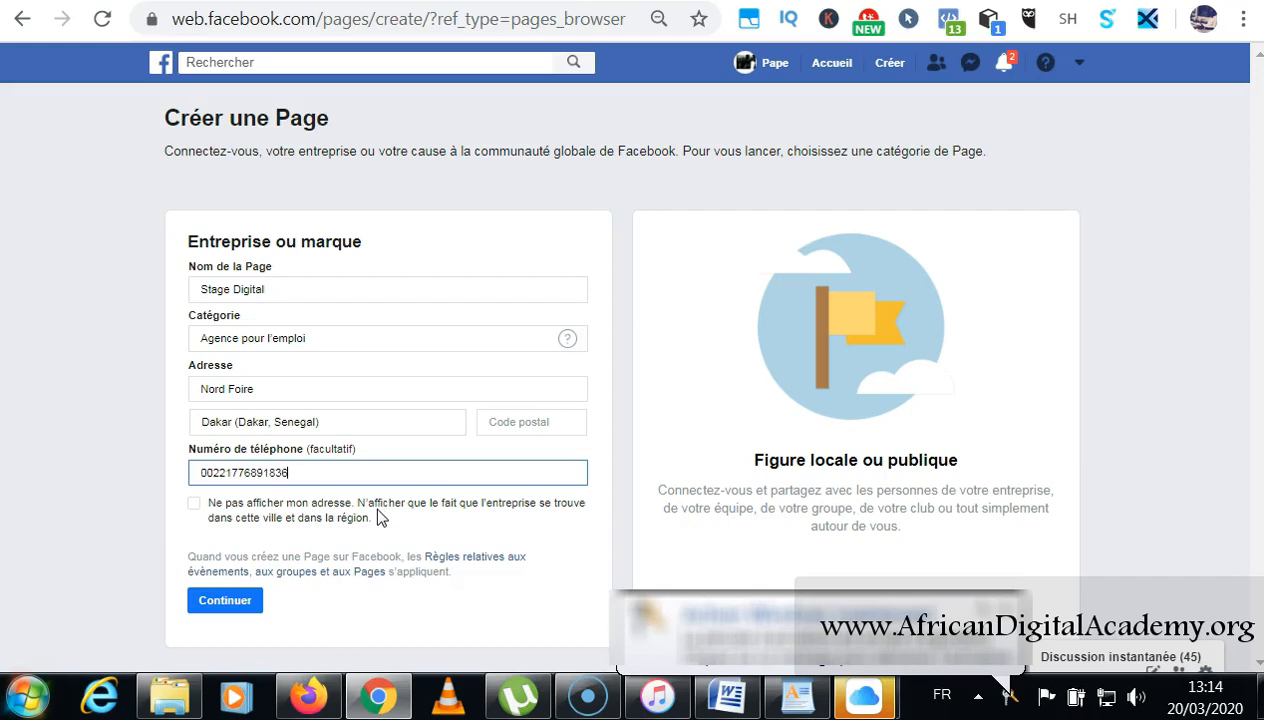
Submit the Page details to reach the profile-photo step, then open a new tab.
click(232, 604)
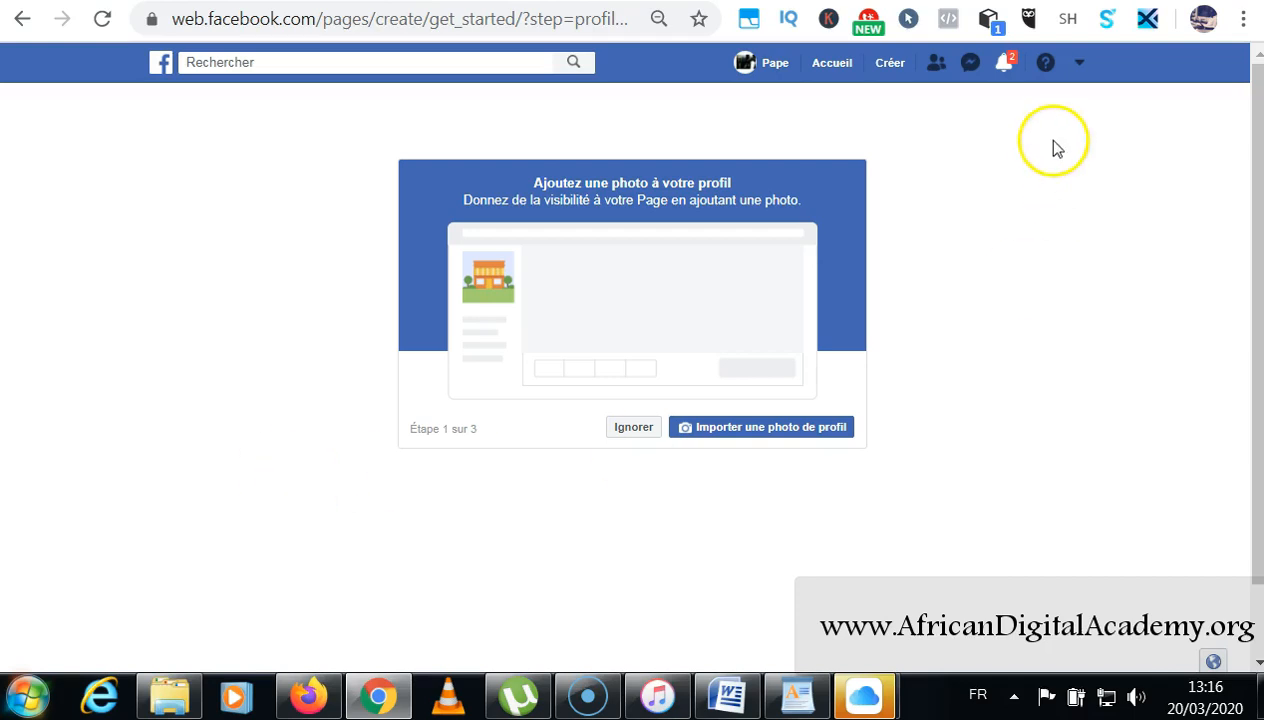
key(ctrl+t)
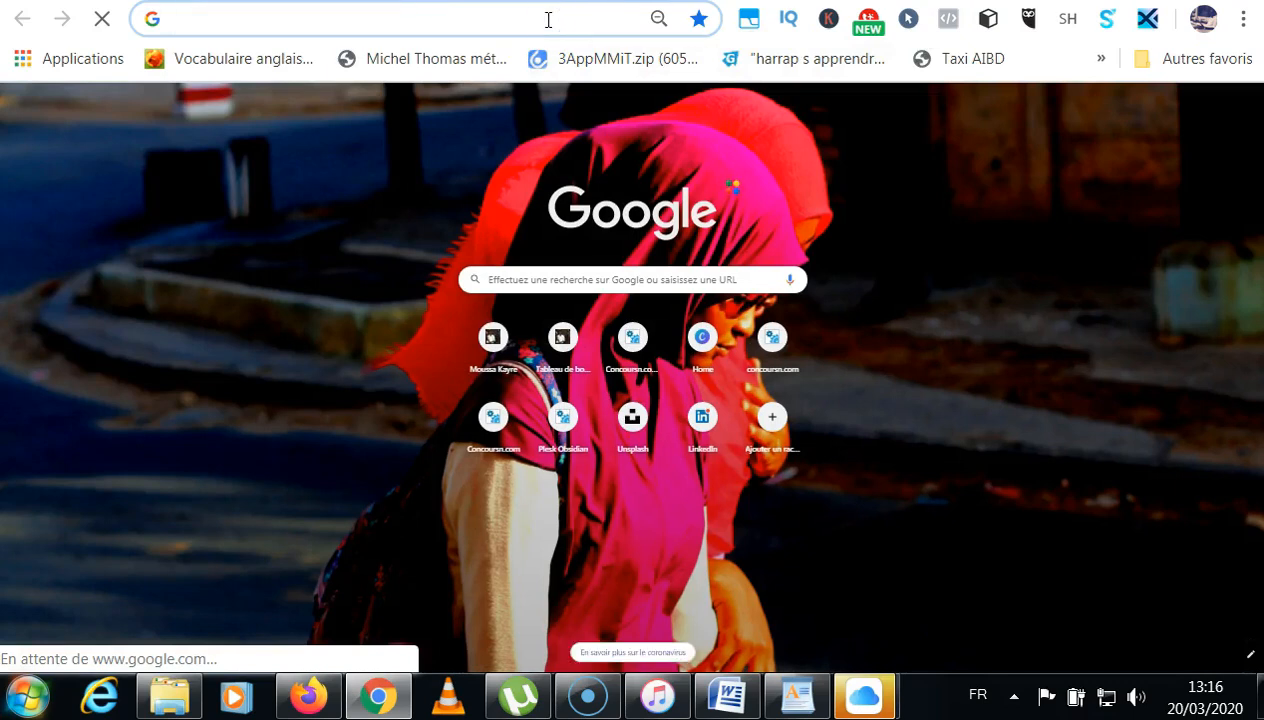
Load the Canva website (canva.com) in the new tab.
text(ww.)
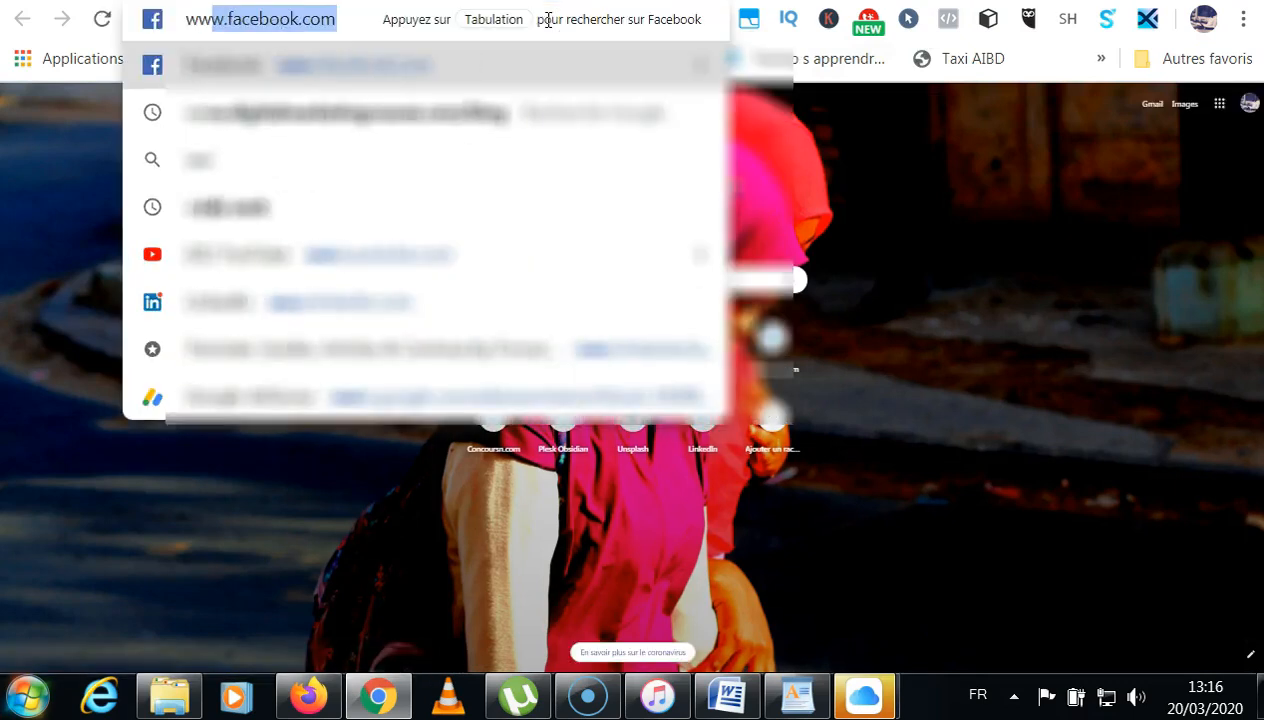
text(c)
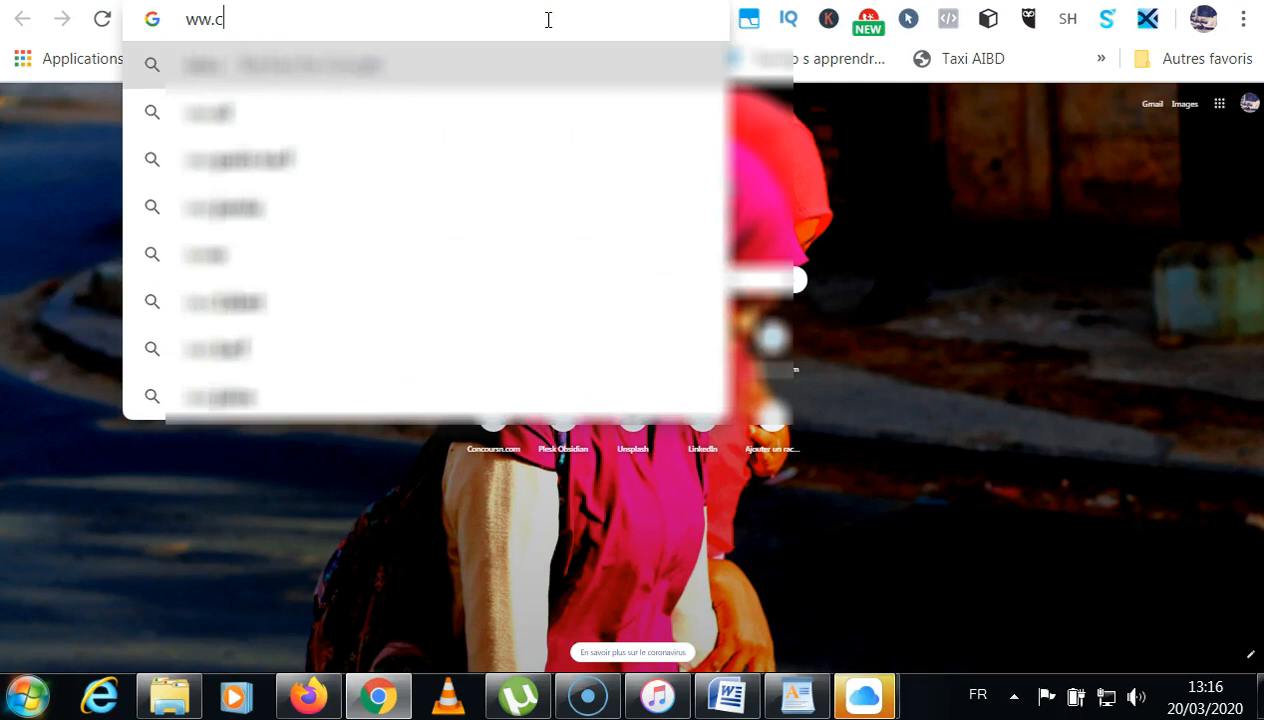
text(anv)
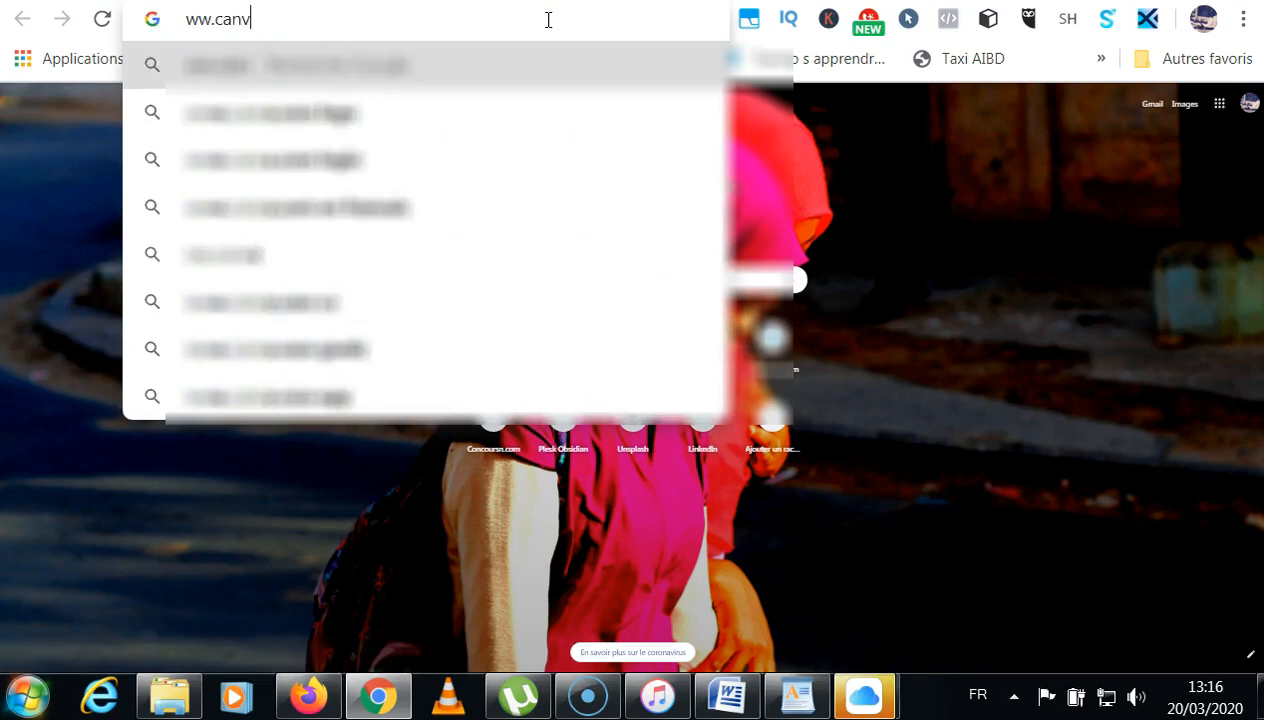
text(a.com)
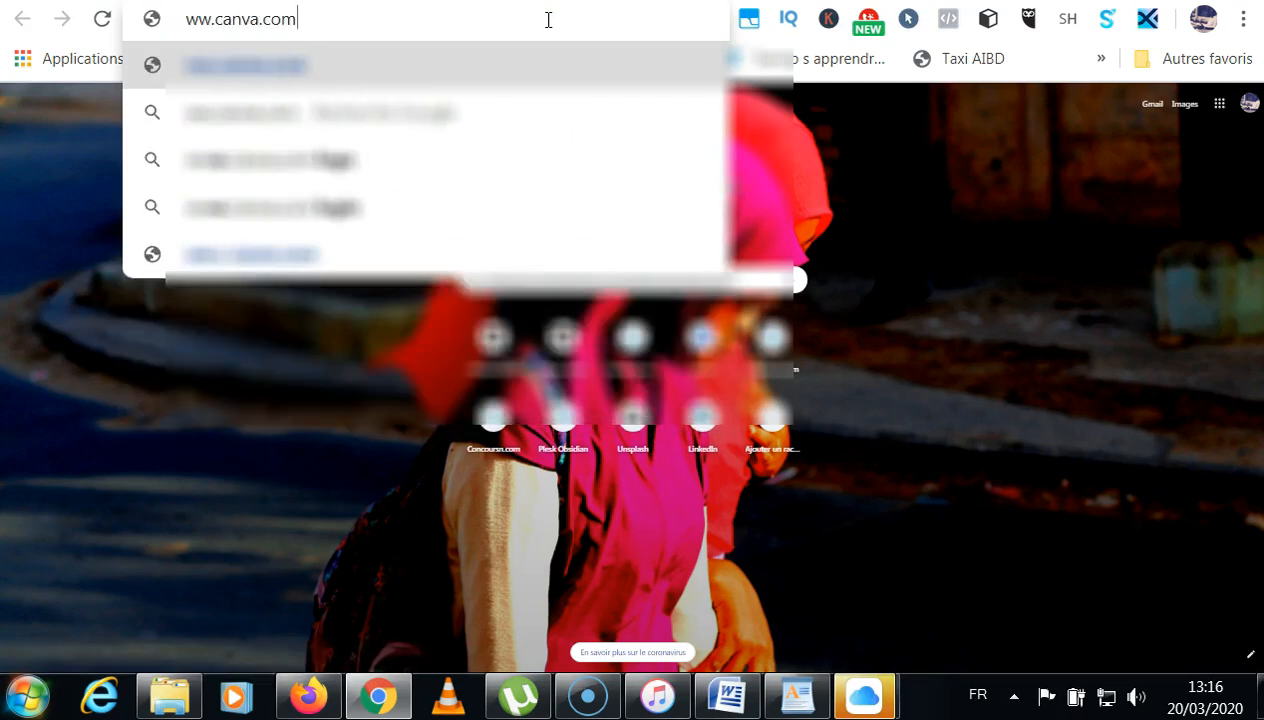
key(Return)
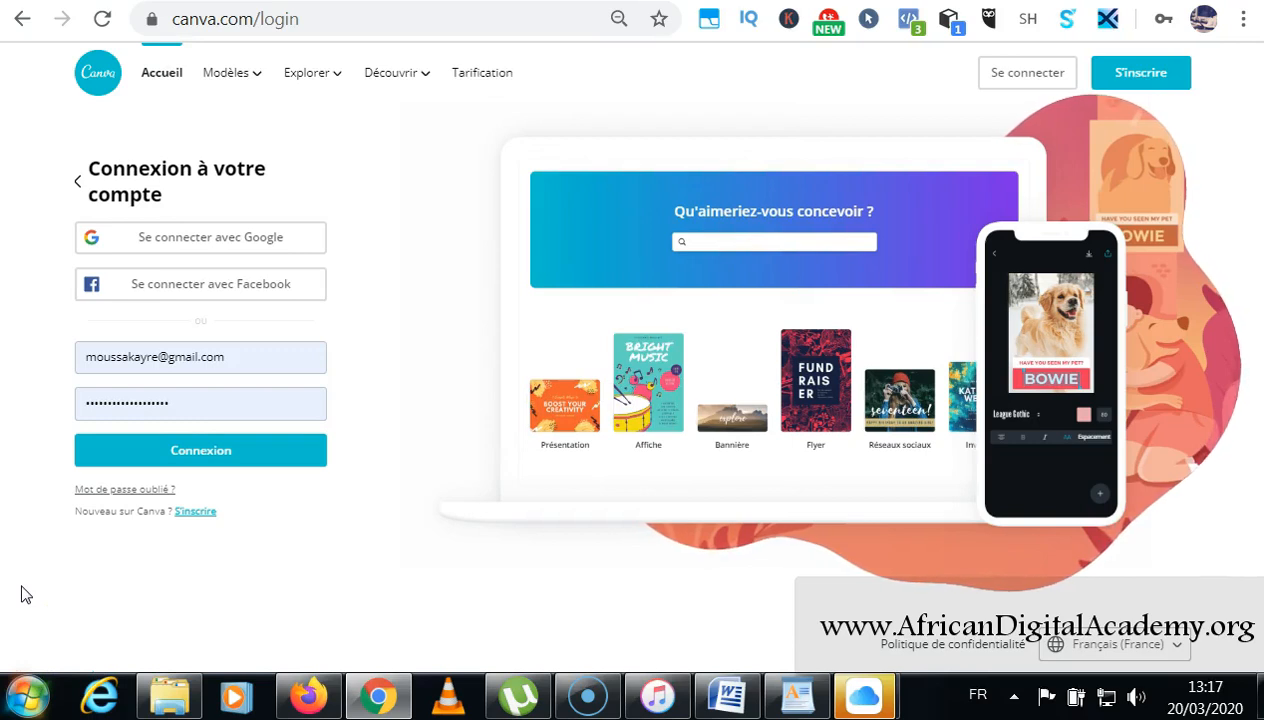
click(21, 578)
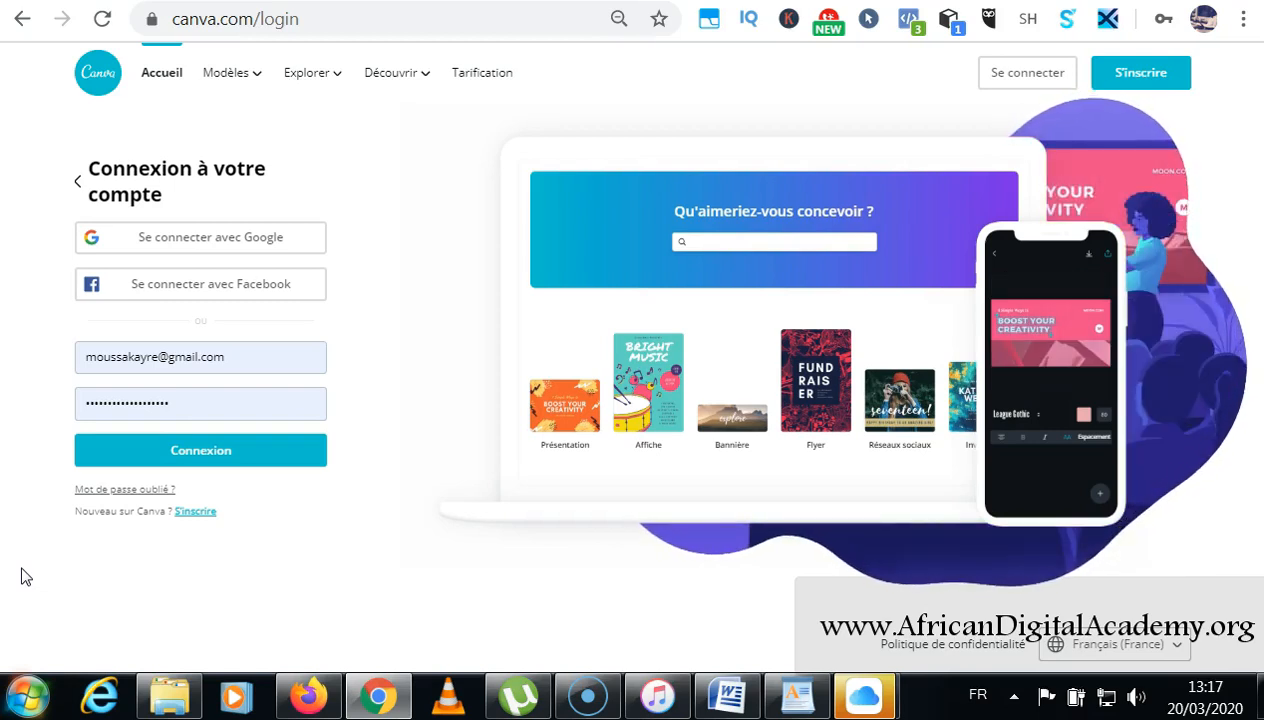
click(172, 250)
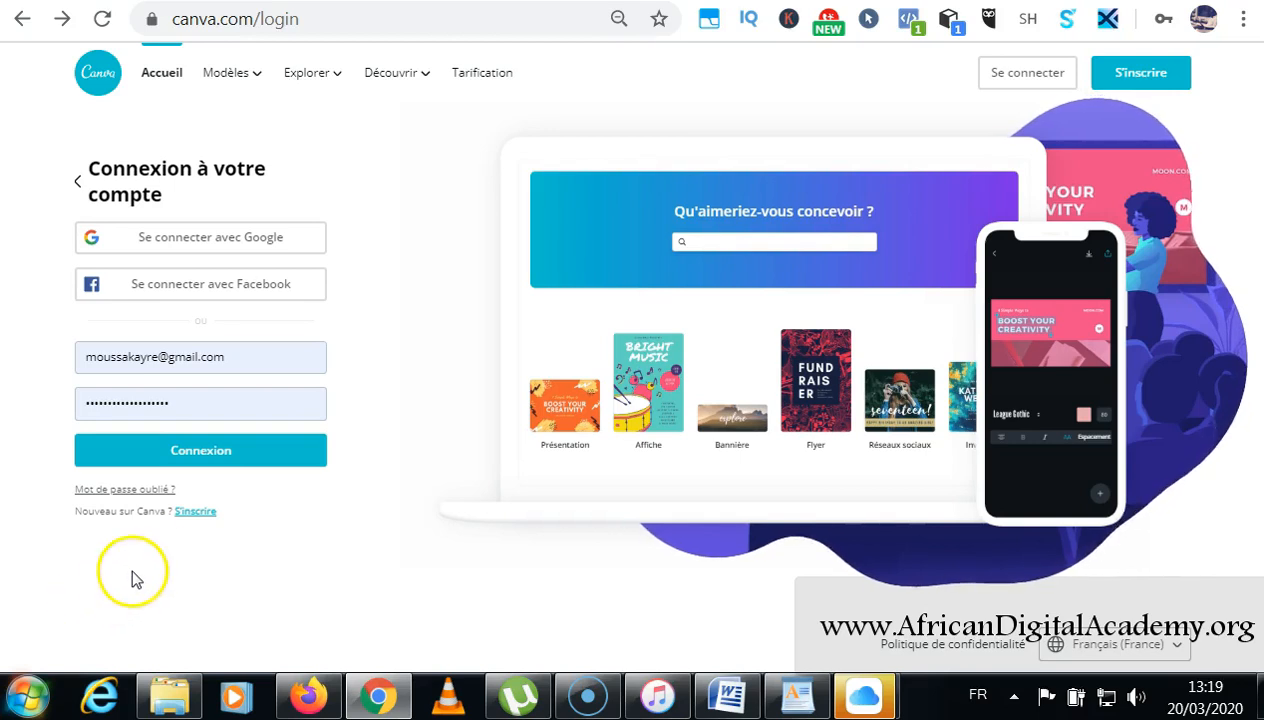
Create a Canva account by signing up with a Google account.
click(190, 513)
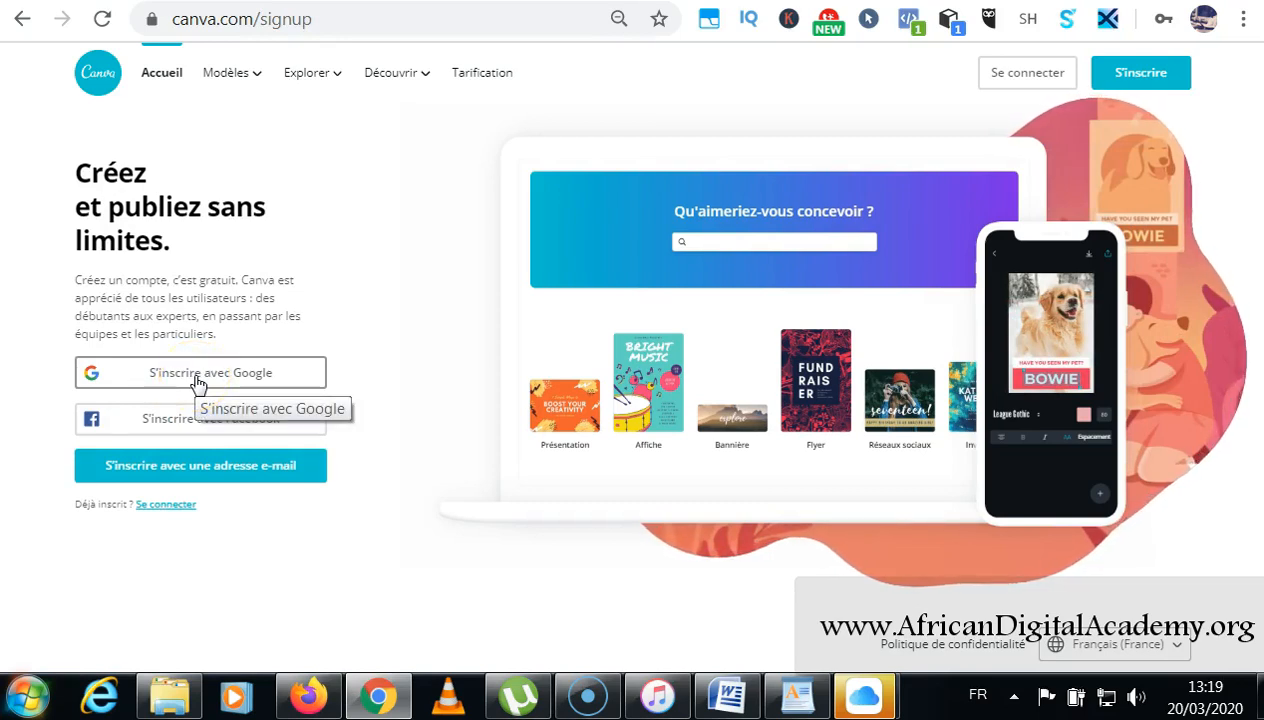
click(197, 383)
scroll(487, 205, down, 2)
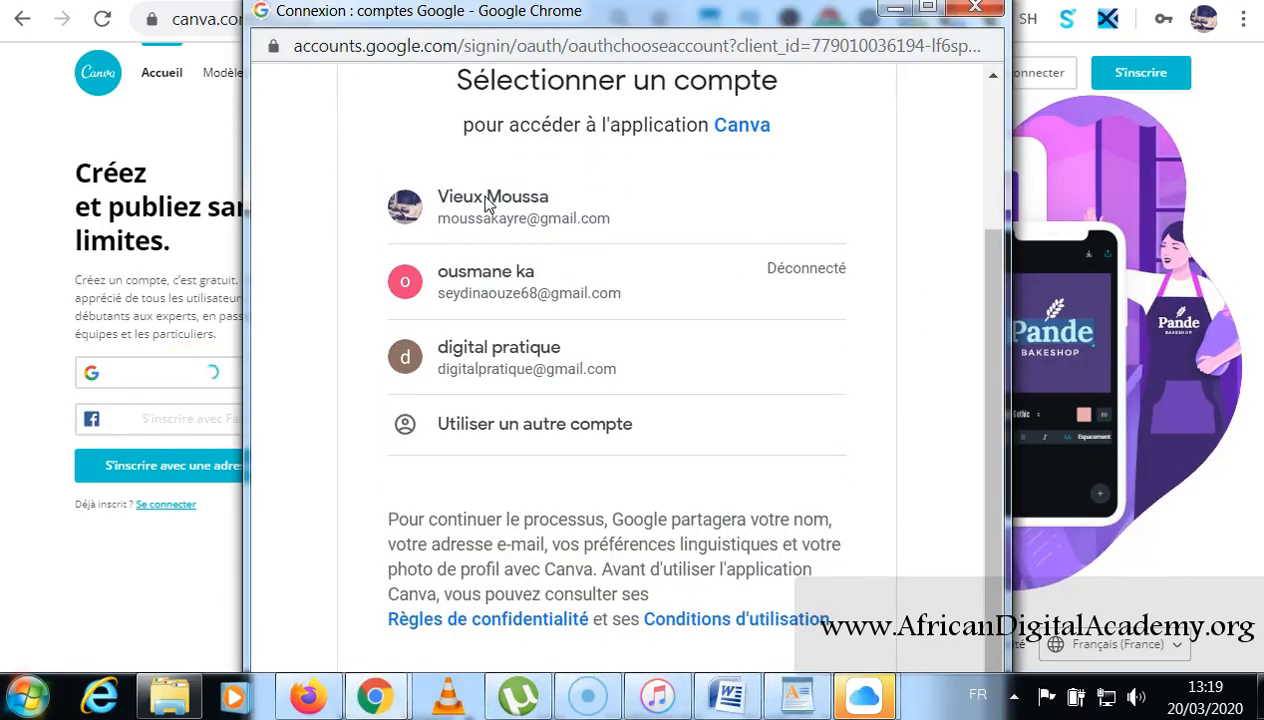
click(496, 368)
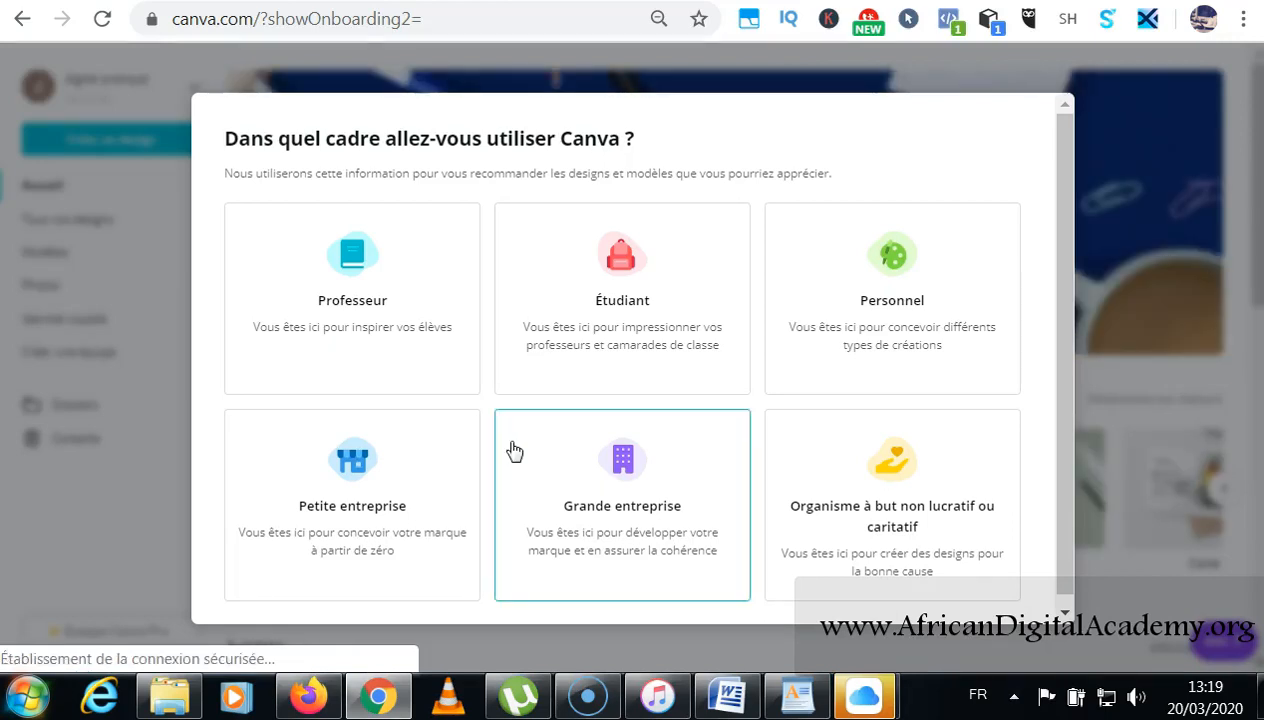
Choose Professeur as the Canva use, skip inviting a team, and show first-design suggestions.
scroll(520, 400, down, 1)
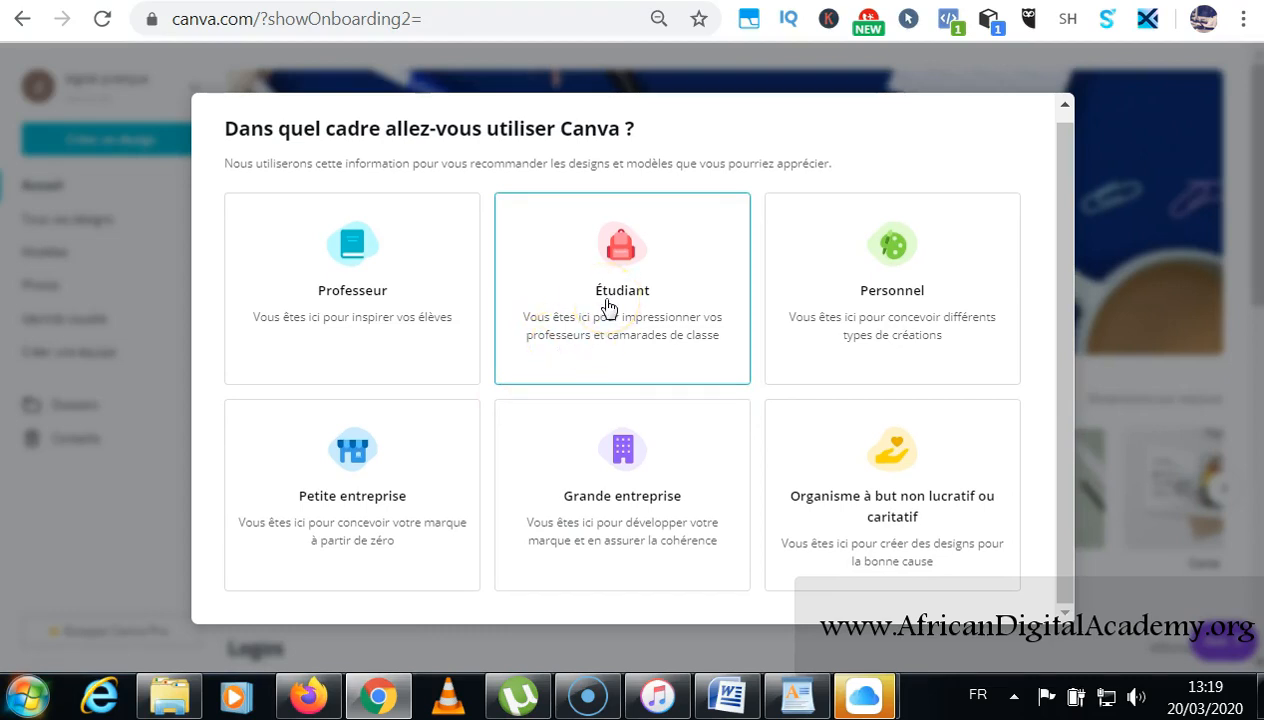
click(400, 315)
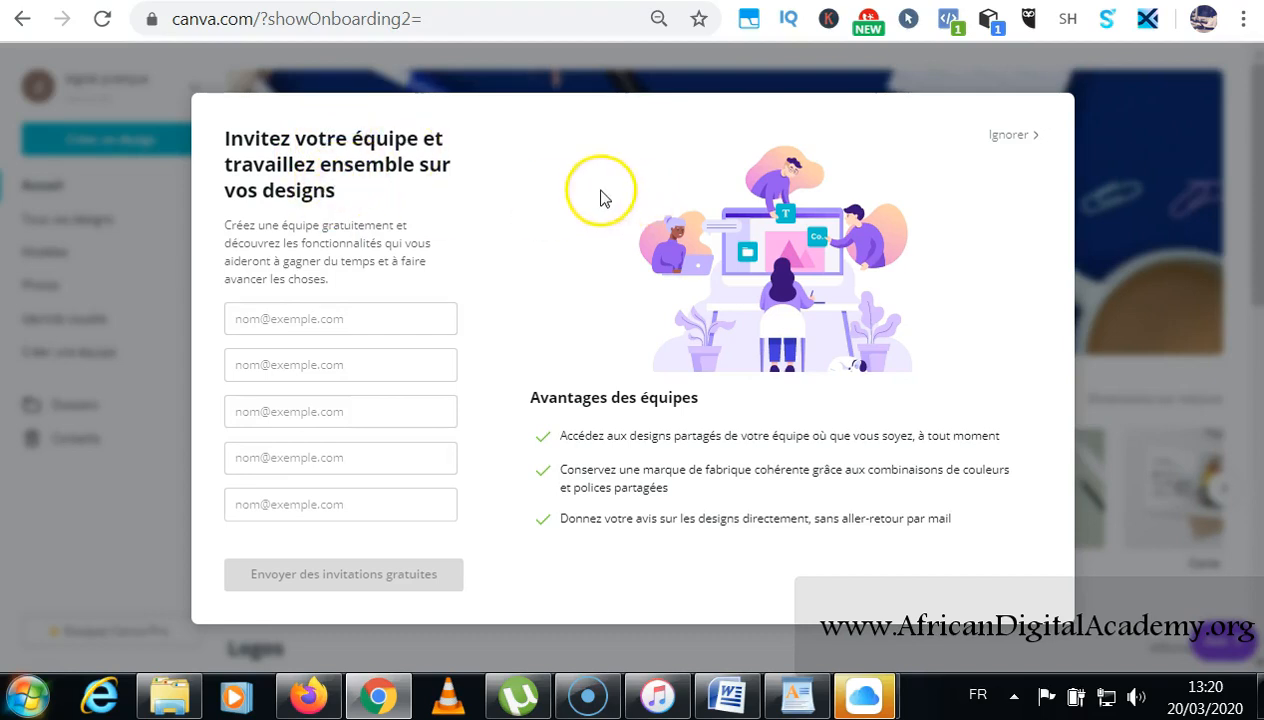
click(1007, 135)
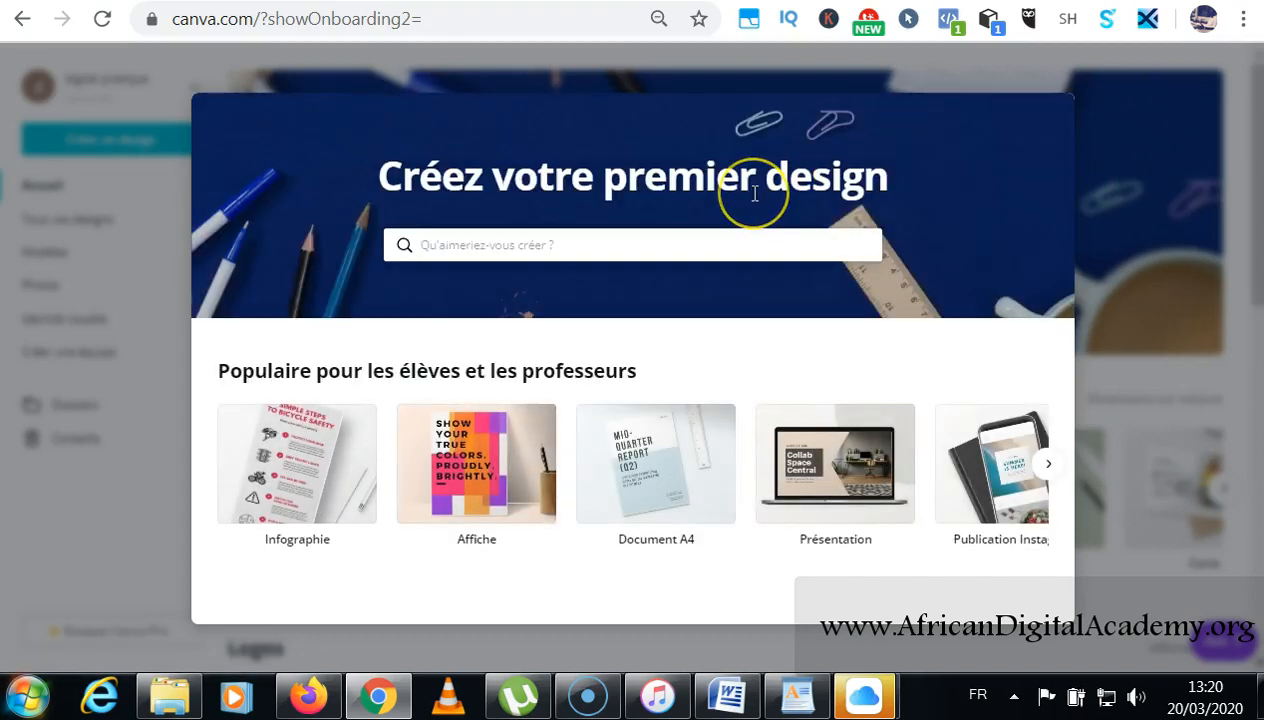
click(670, 245)
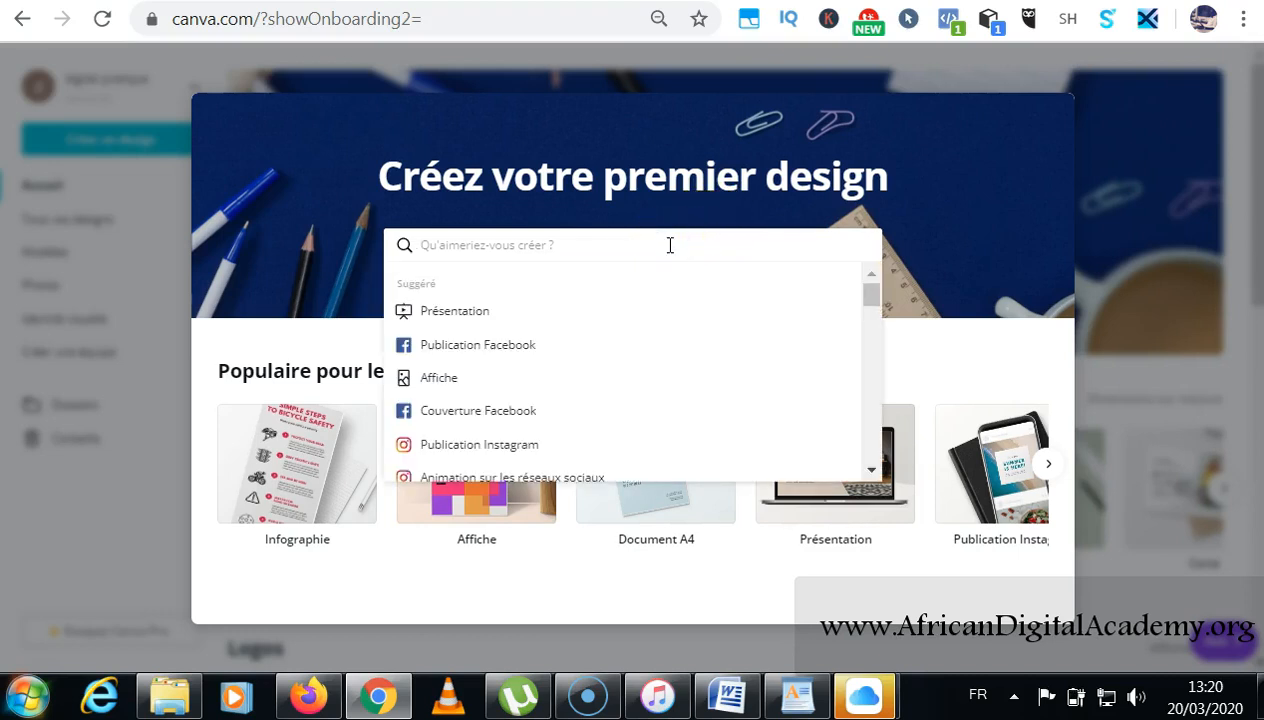
Search 'logo facebook' and apply the Empire Emperors sports logo template.
text(logo facebook)
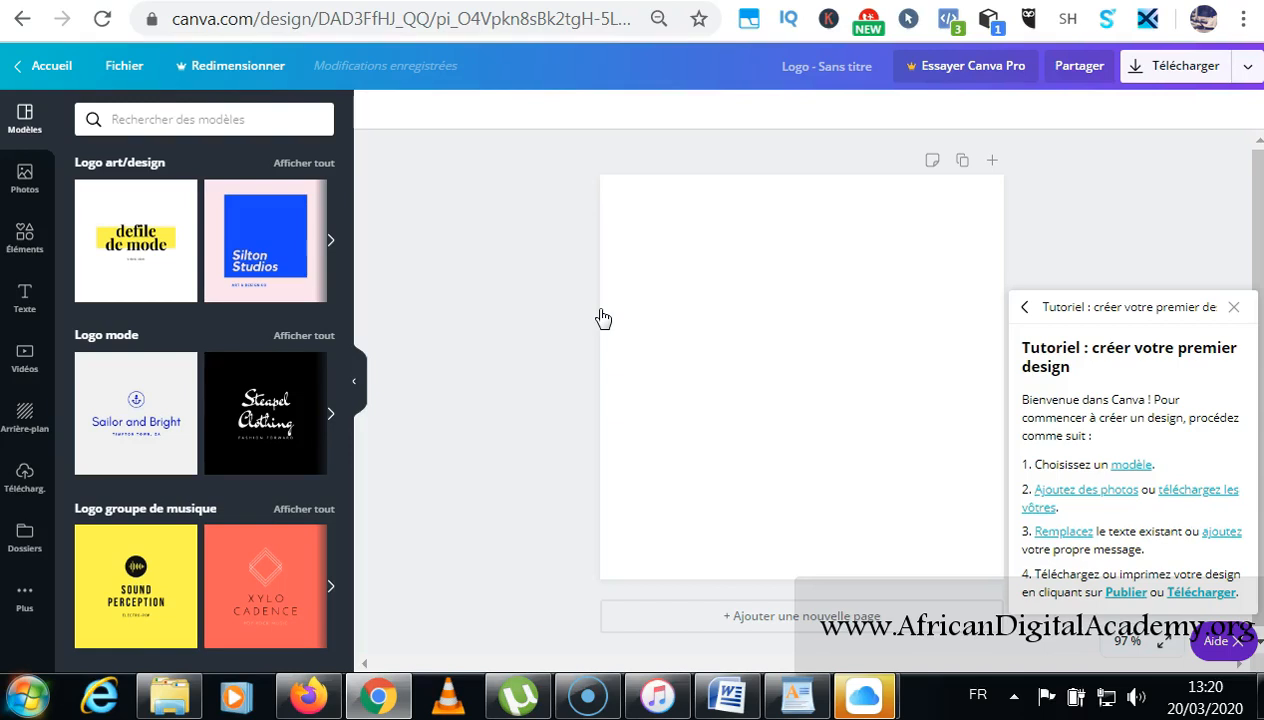
scroll(220, 268, down, 5)
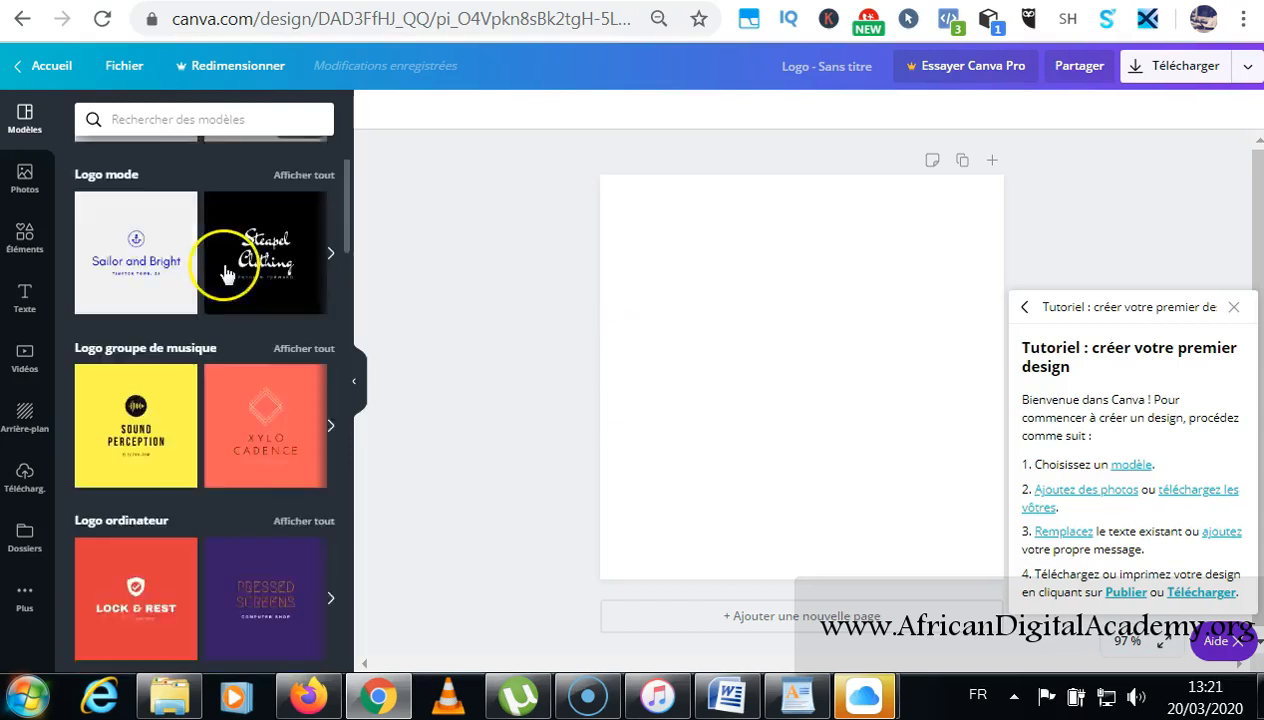
scroll(222, 268, down, 3)
scroll(222, 268, up, 3)
scroll(232, 273, up, 1)
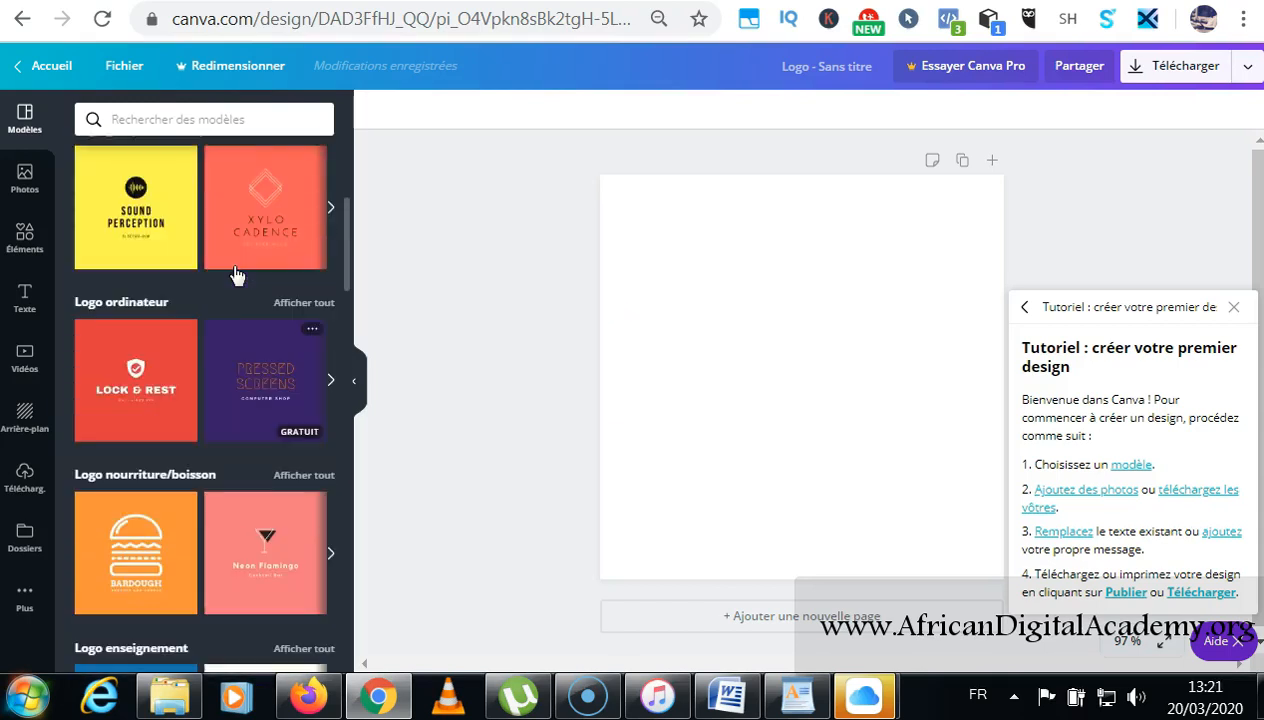
scroll(235, 274, up, 1)
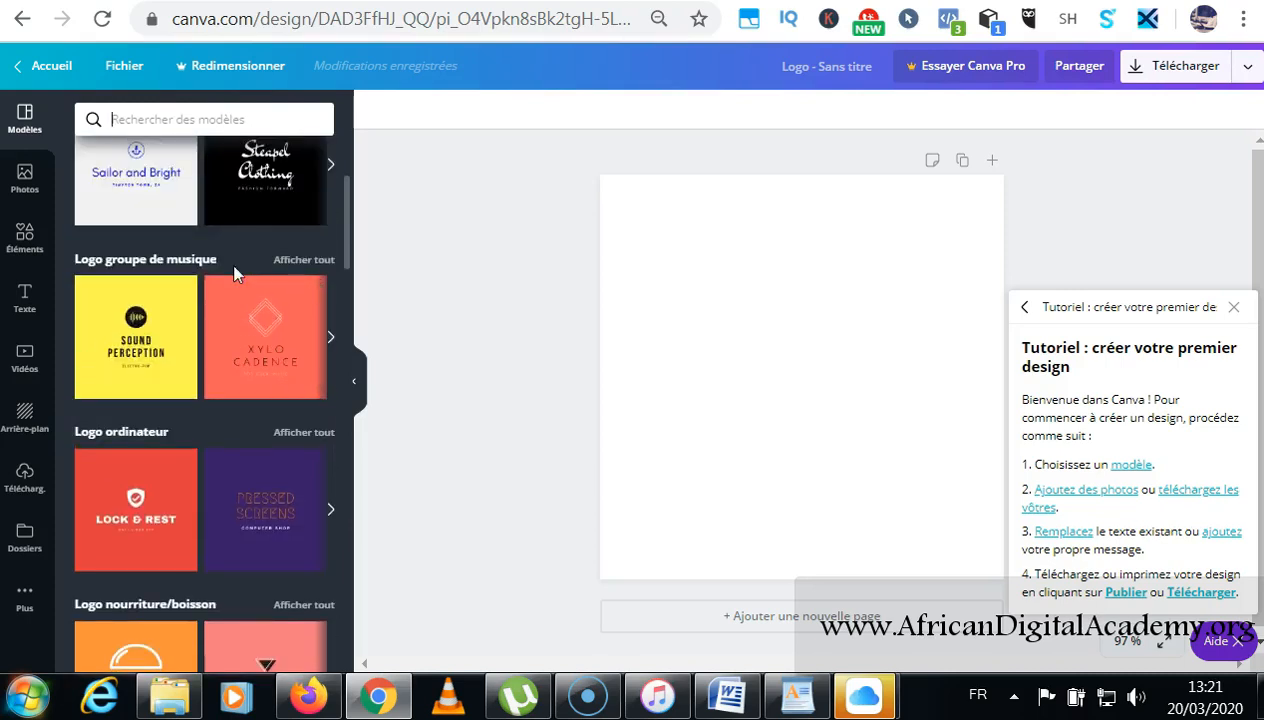
scroll(236, 275, down, 3)
scroll(233, 275, down, 3)
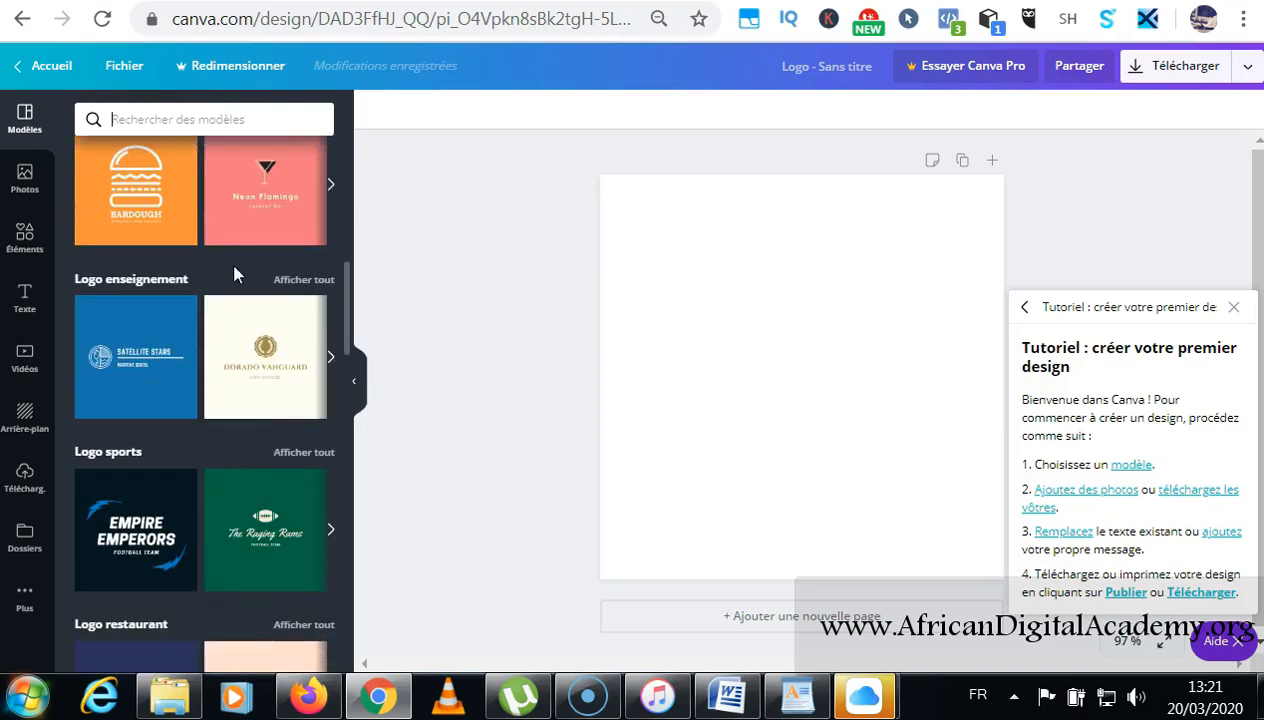
scroll(233, 275, down, 1)
scroll(233, 275, down, 1)
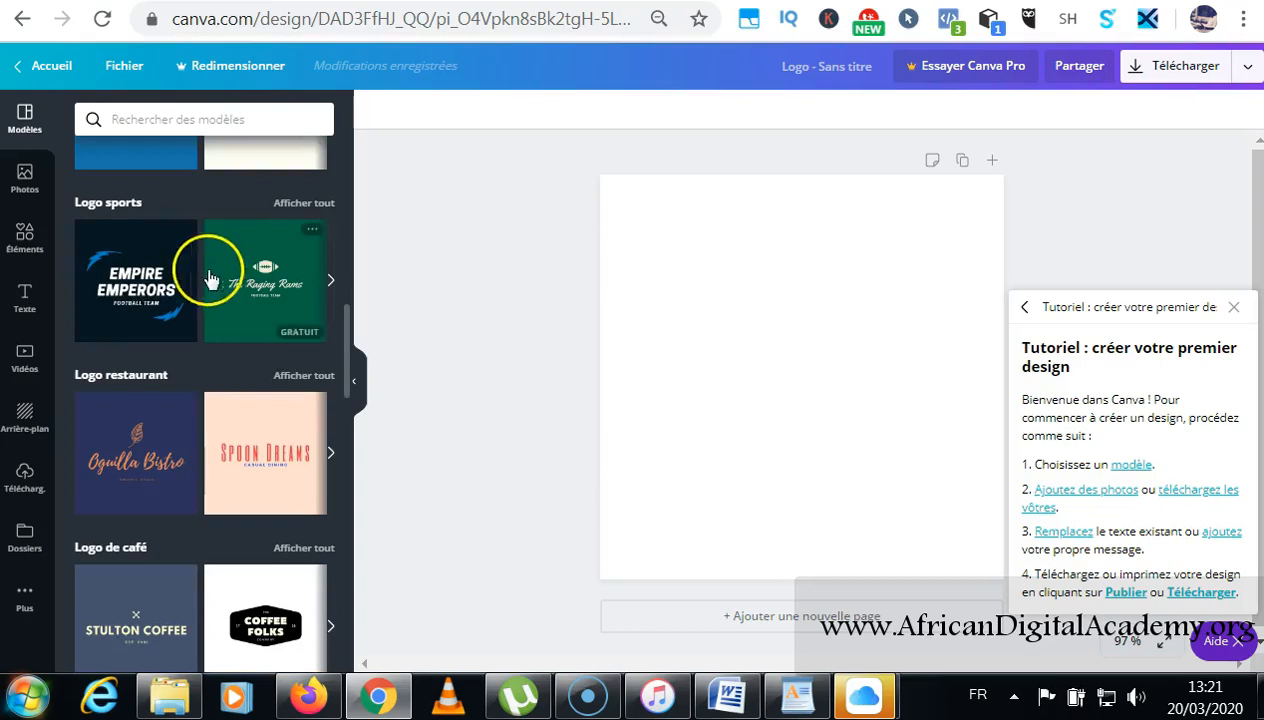
click(124, 285)
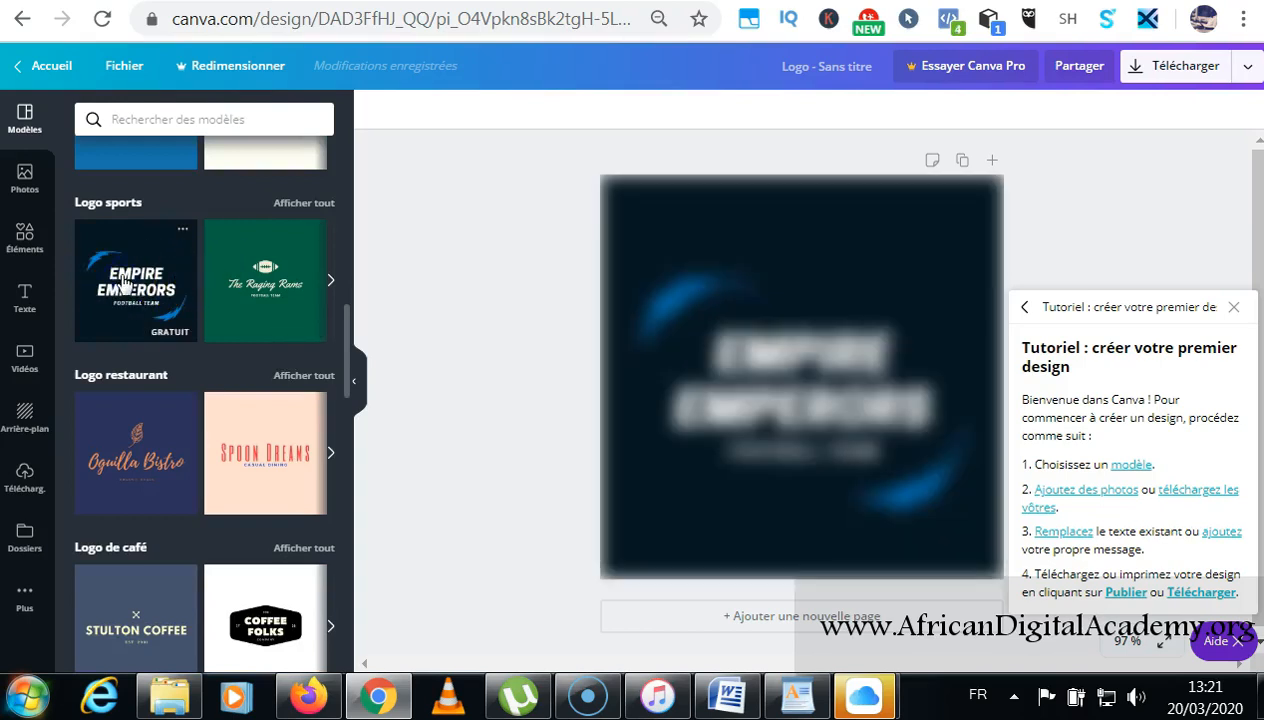
Change the EMPIRE EMPERORS title to STAGE DIGITAL, split over two lines.
scroll(124, 285, up, 1)
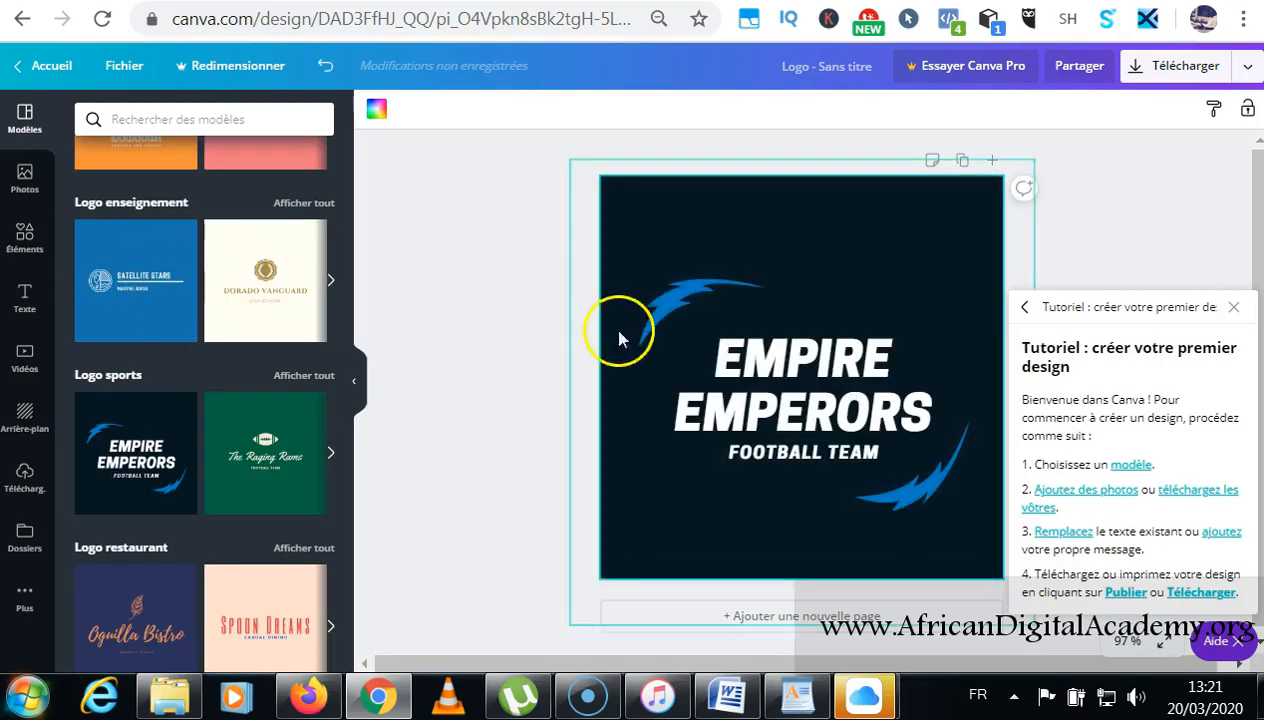
click(895, 340)
click(897, 360)
drag(899, 360, 719, 361)
text(STAGE)
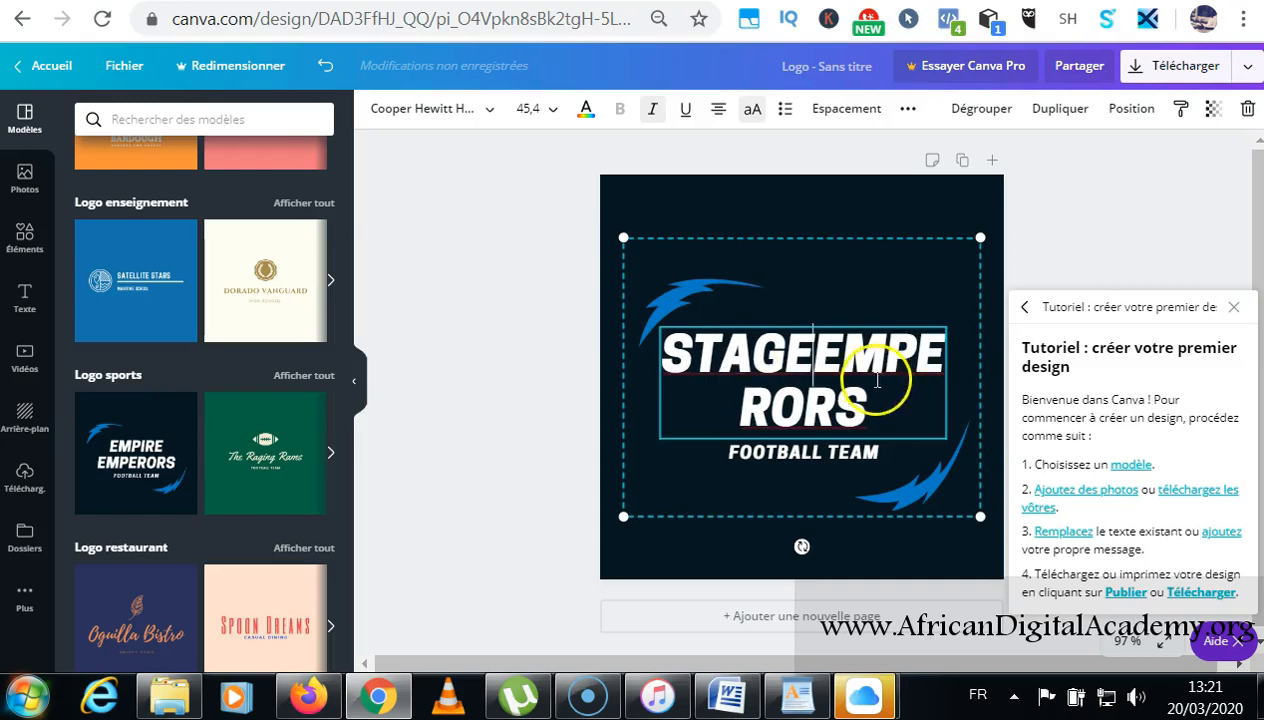
drag(868, 410, 820, 363)
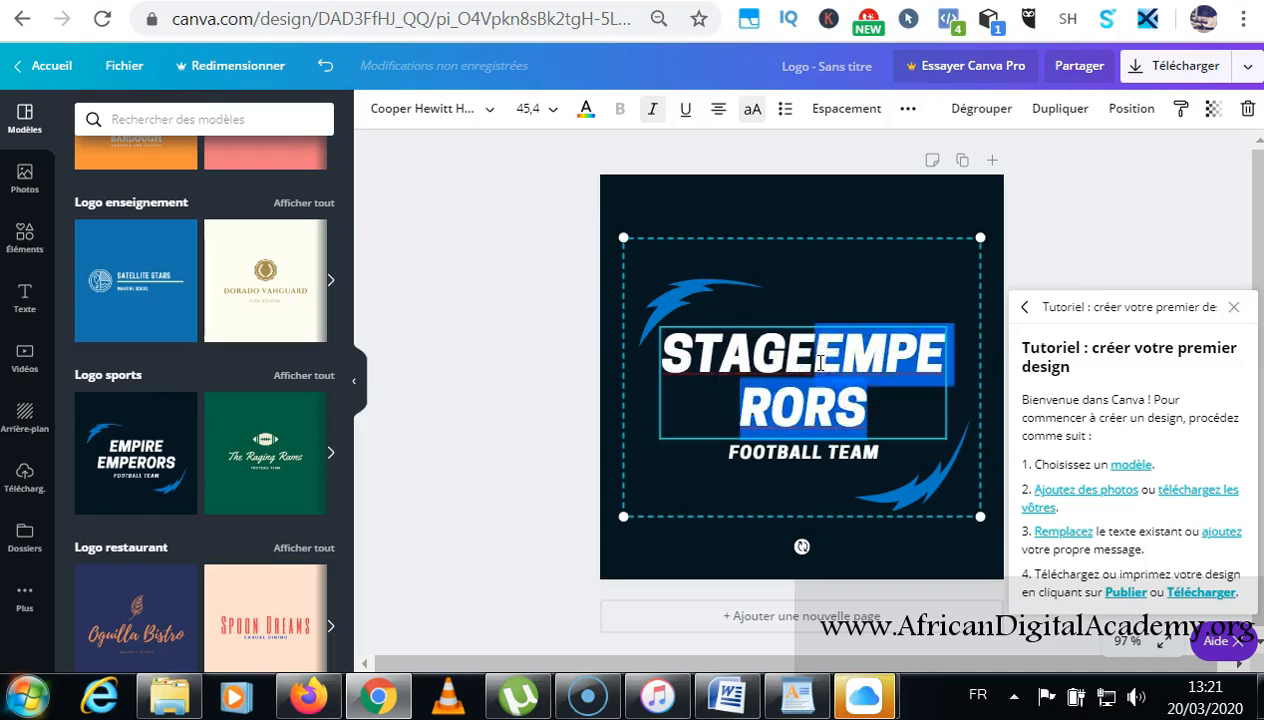
key(Return)
text(DIGITAL)
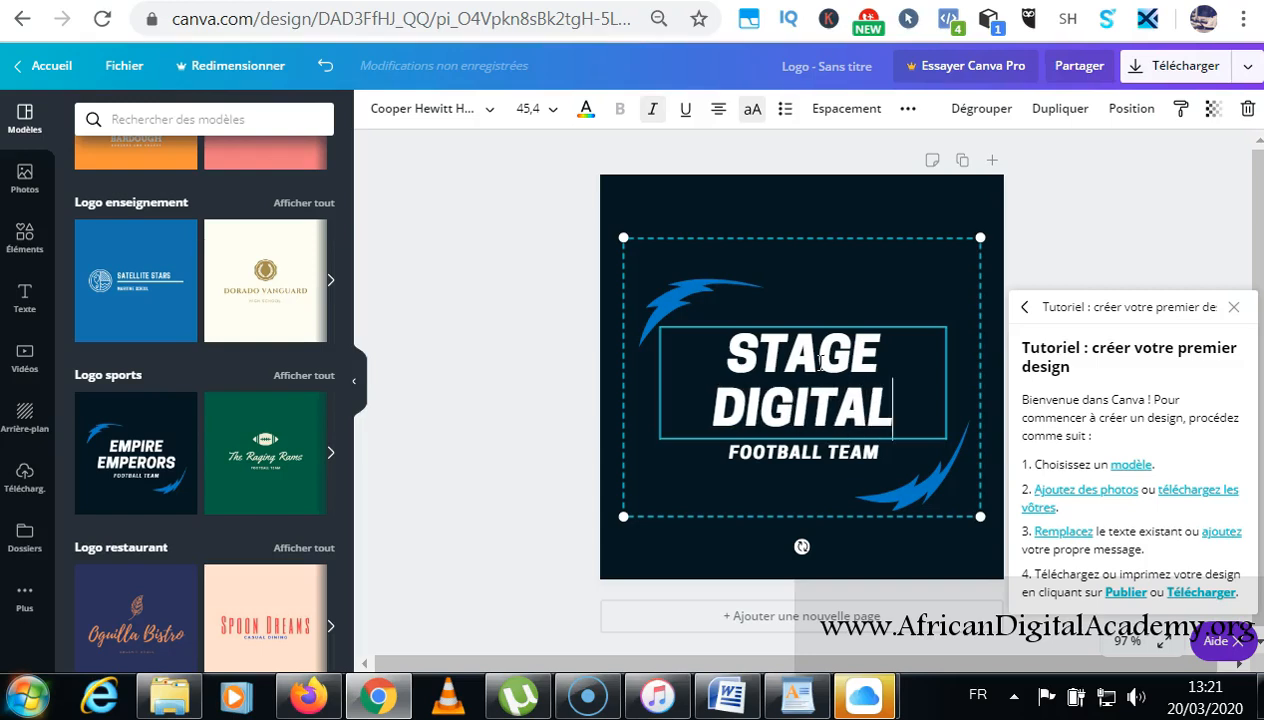
Replace the FOOTBALL TEAM subtitle with LE TREMPLIN and close the tutorial panel.
click(788, 452)
click(848, 459)
click(784, 453)
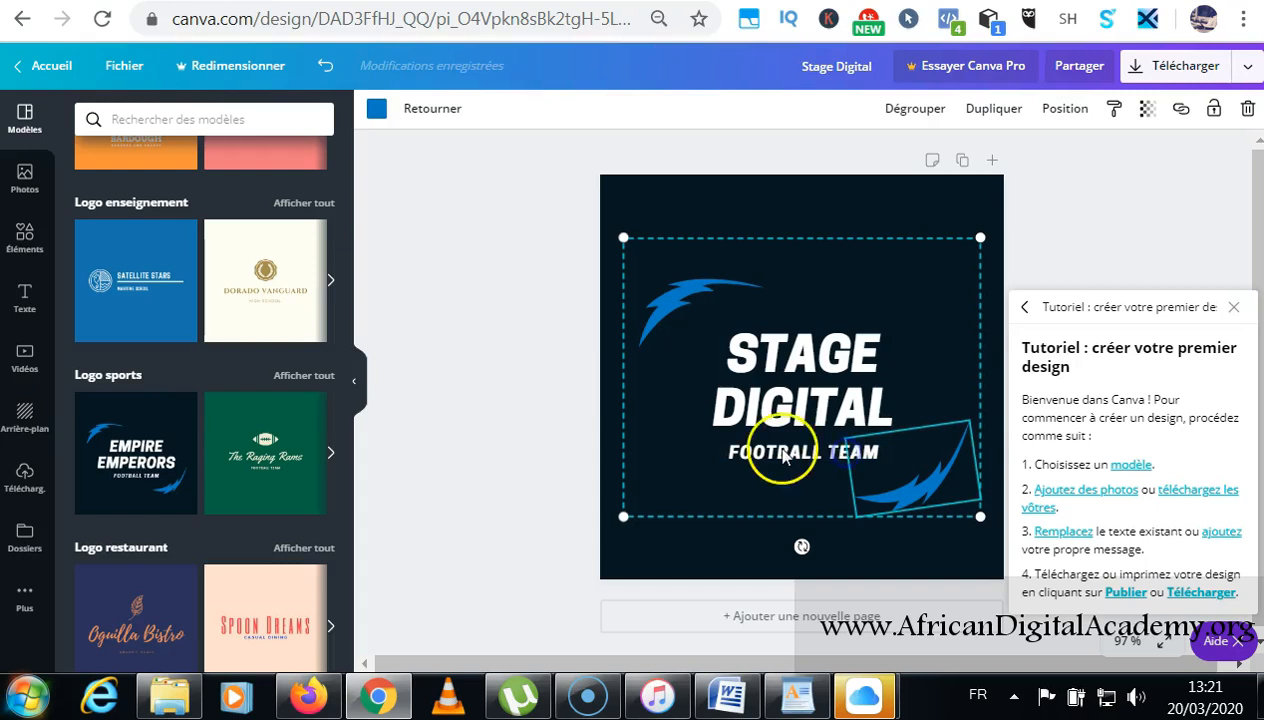
double_click(784, 452)
click(784, 452)
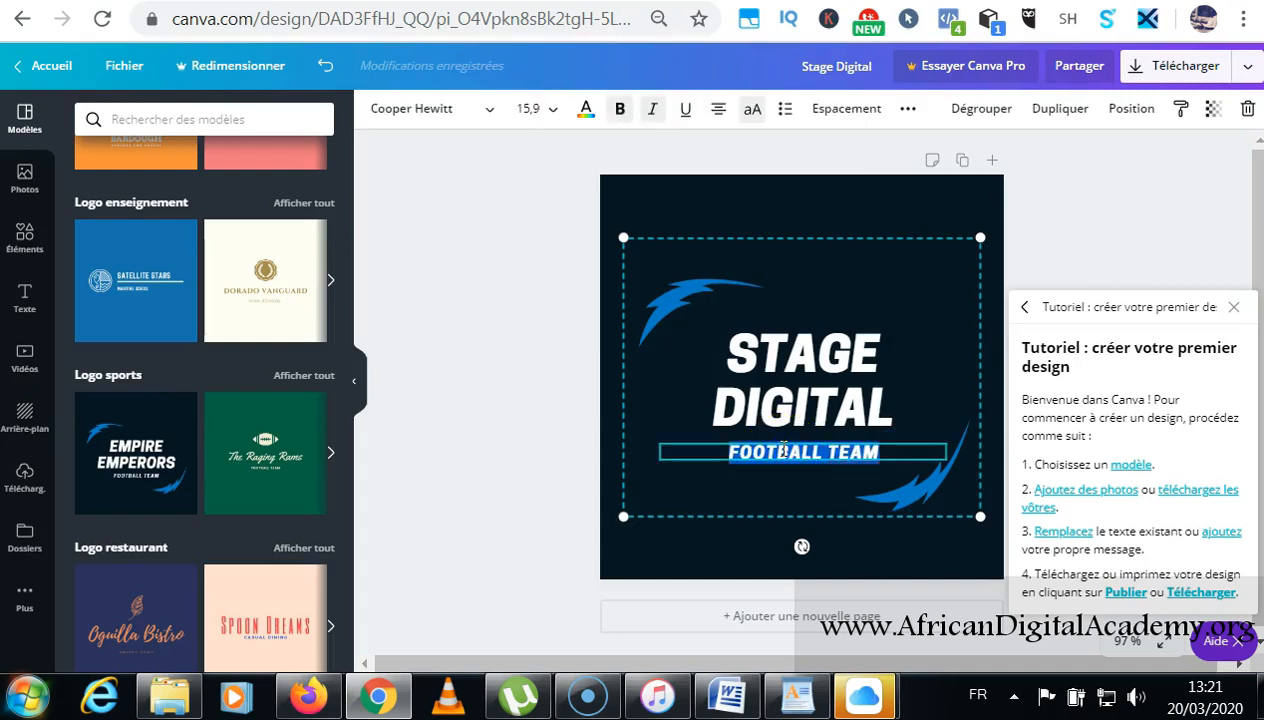
text(LE)
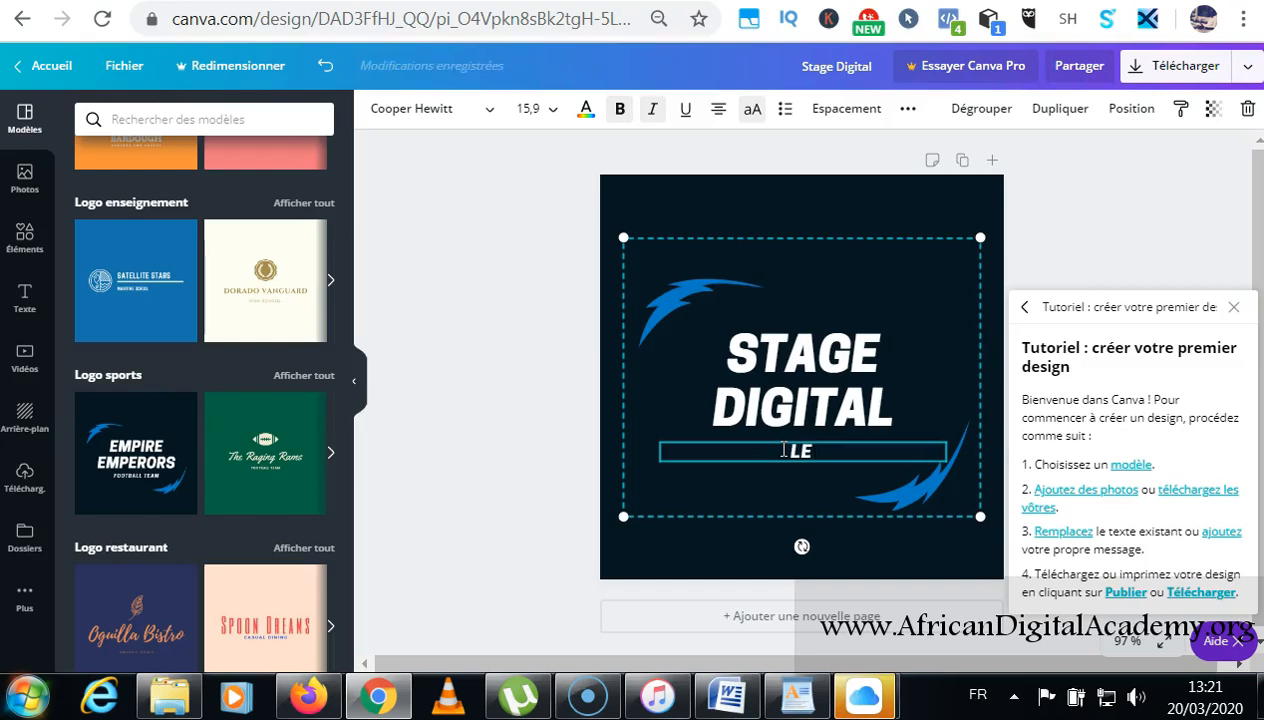
text( TRE)
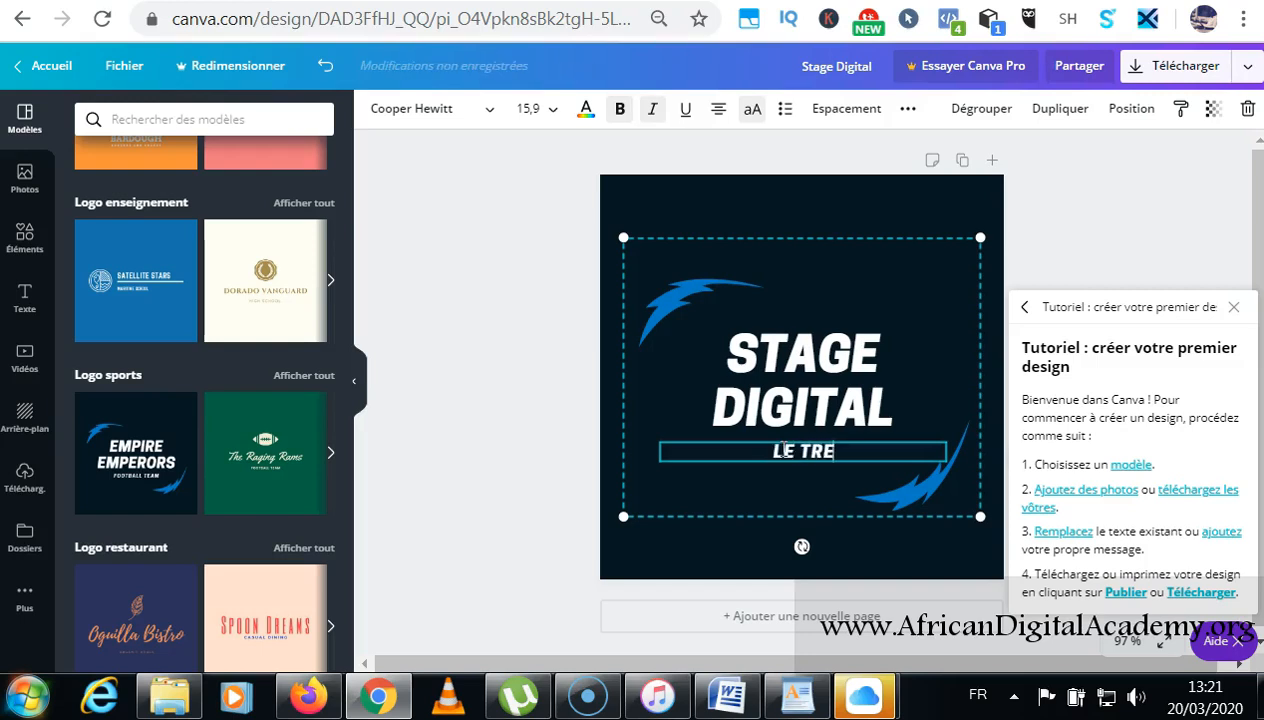
text(MPLIN)
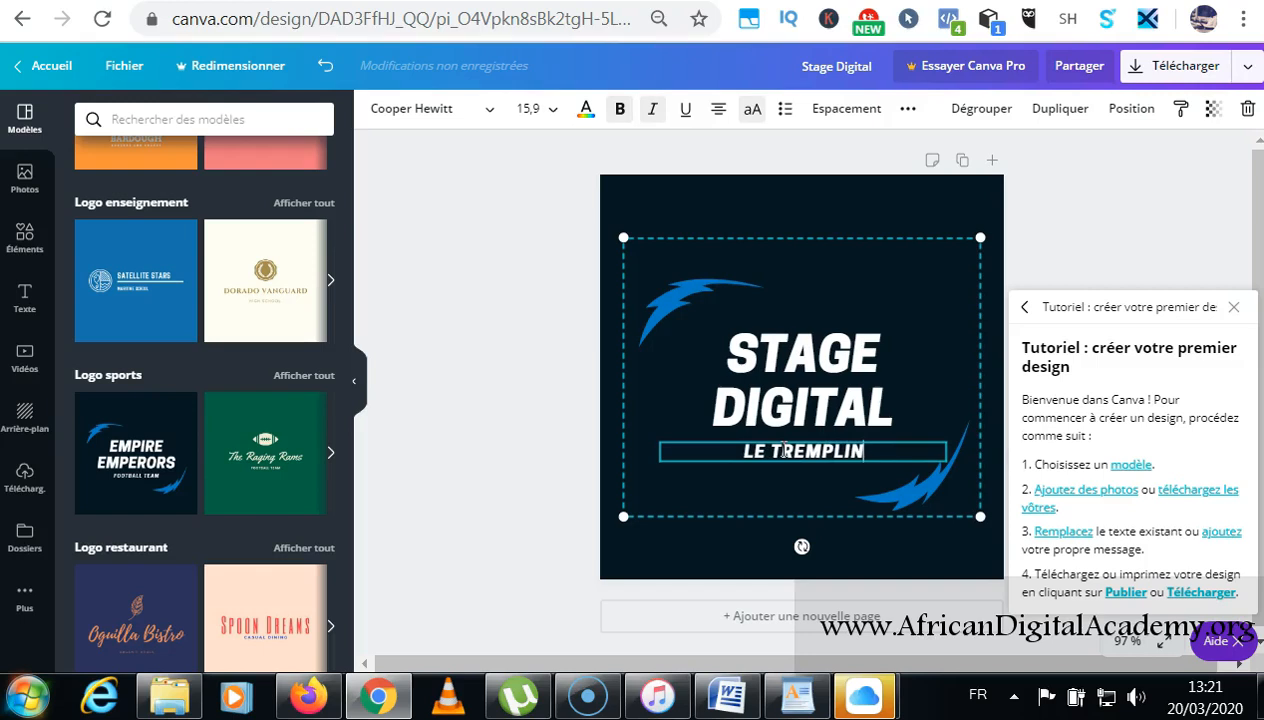
click(451, 387)
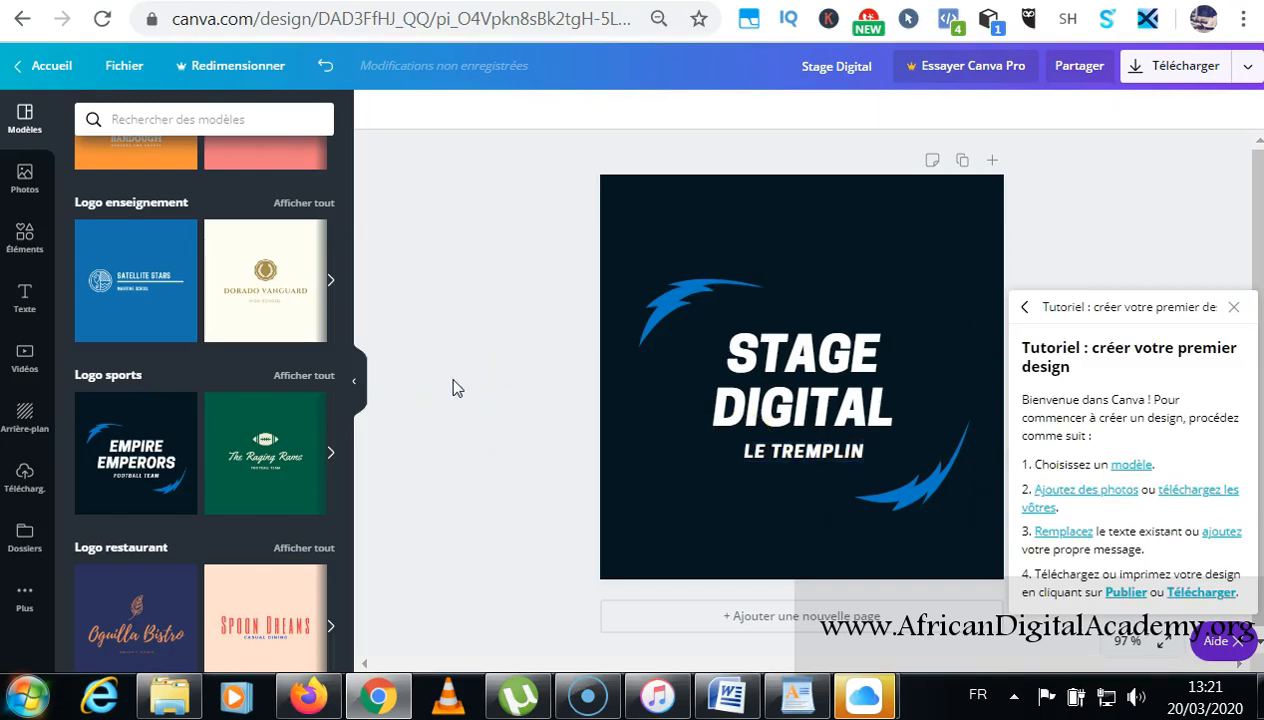
click(1233, 306)
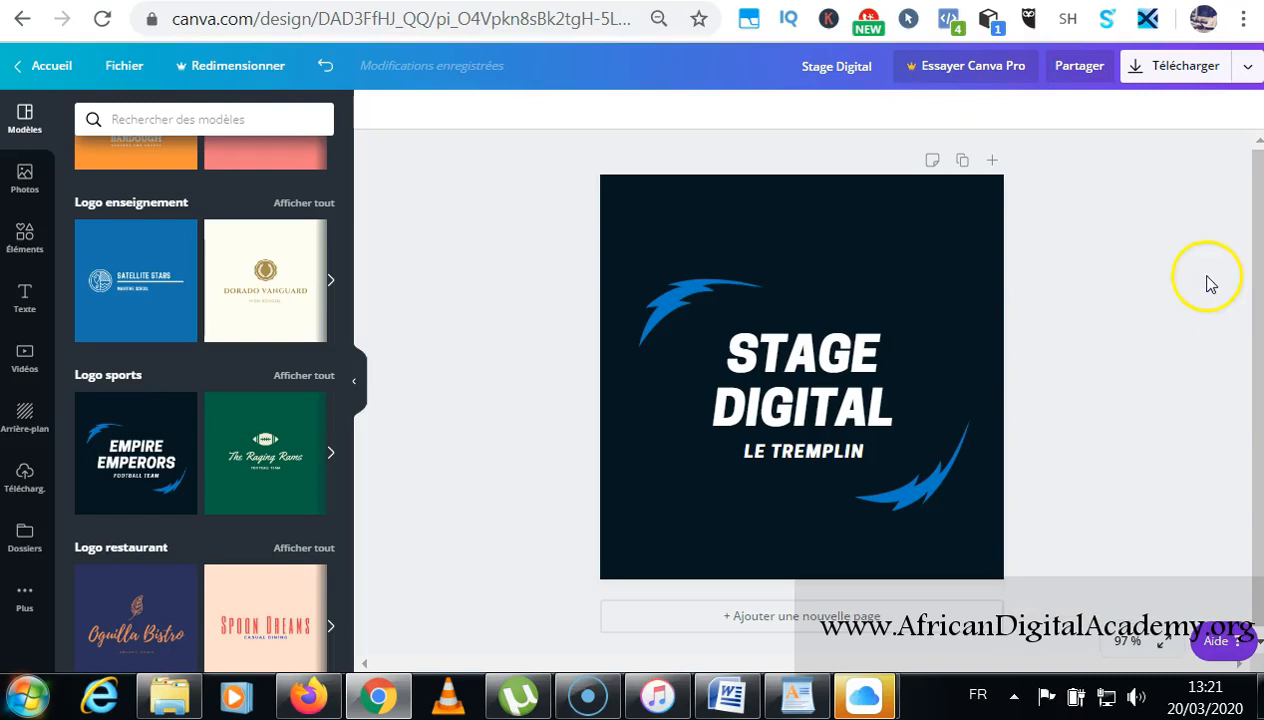
Download the Stage Digital logo from Canva as a PNG file.
click(1162, 78)
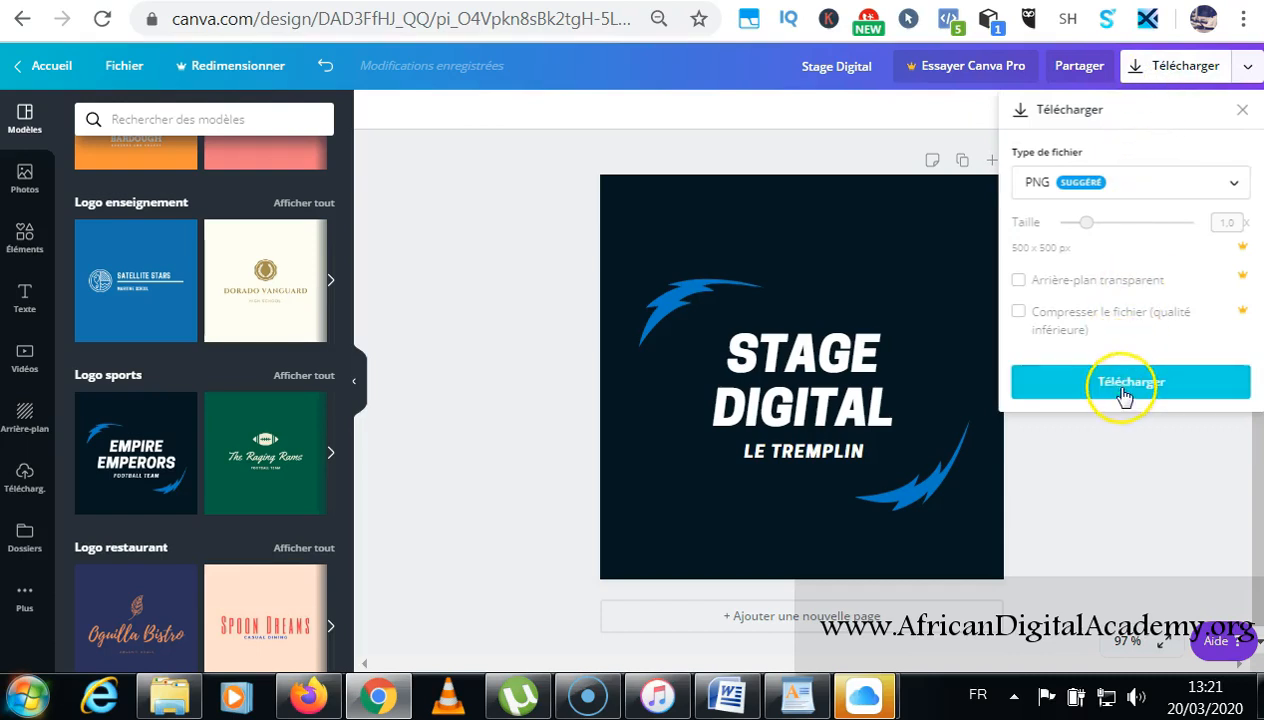
click(1124, 386)
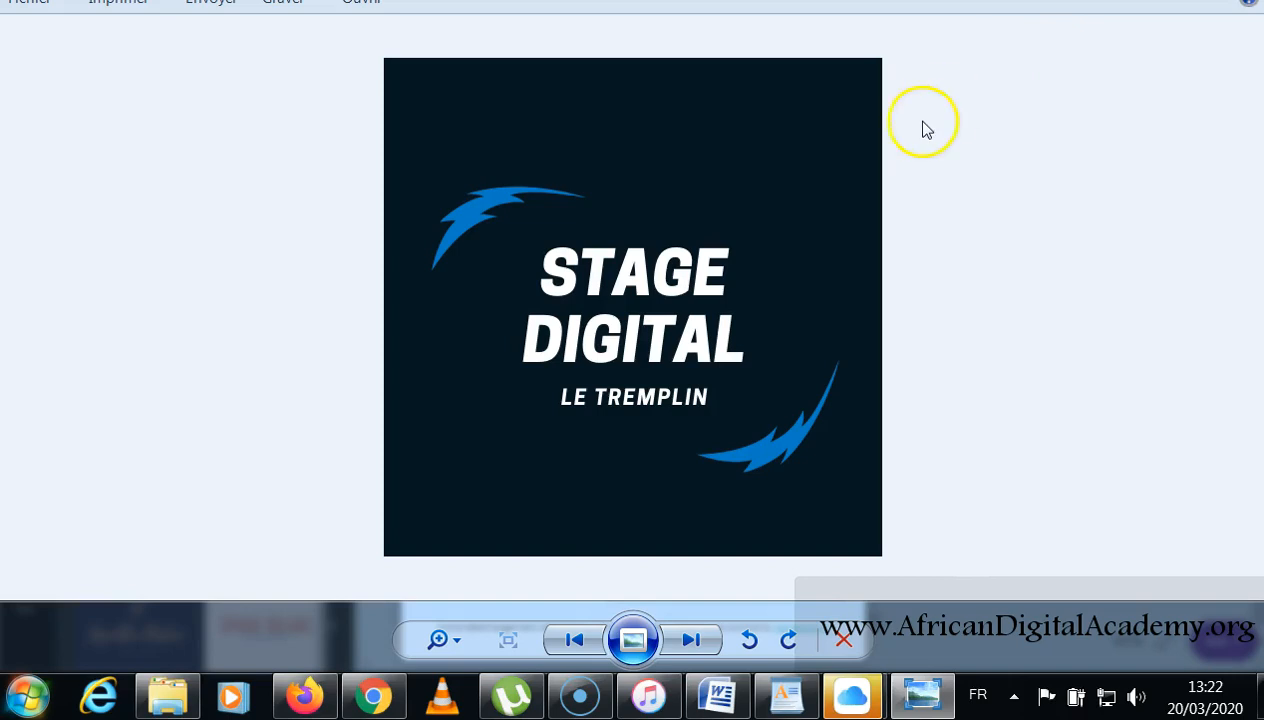
Open the downloaded logo's file location from the Photo Viewer image menu.
right_click(557, 168)
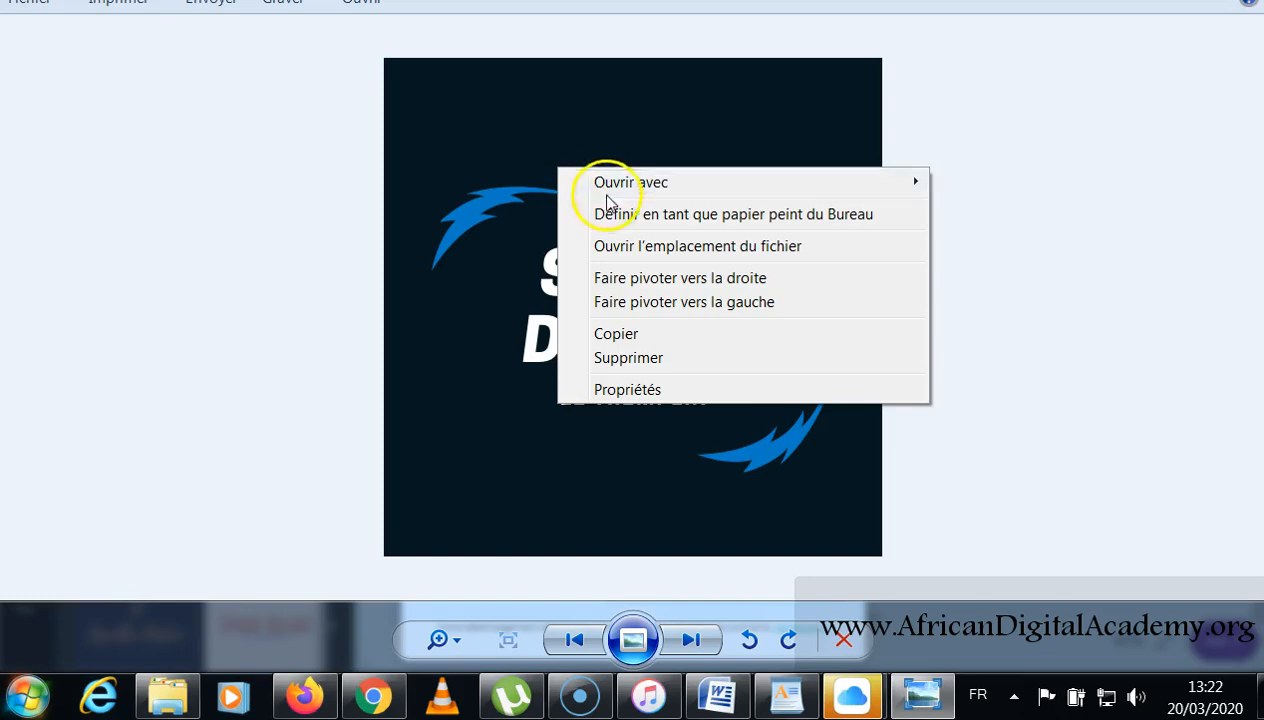
click(617, 246)
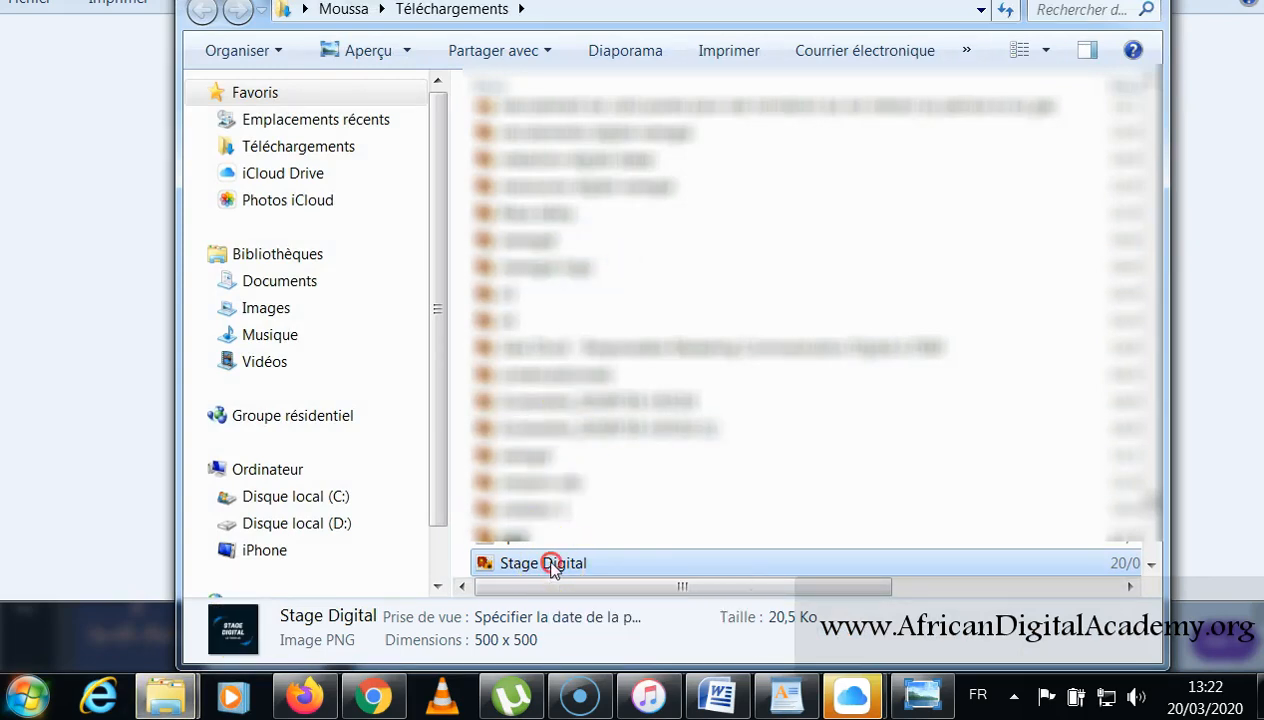
Copy the Stage Digital file and paste it into Documents > Adacedemy.
right_click(552, 569)
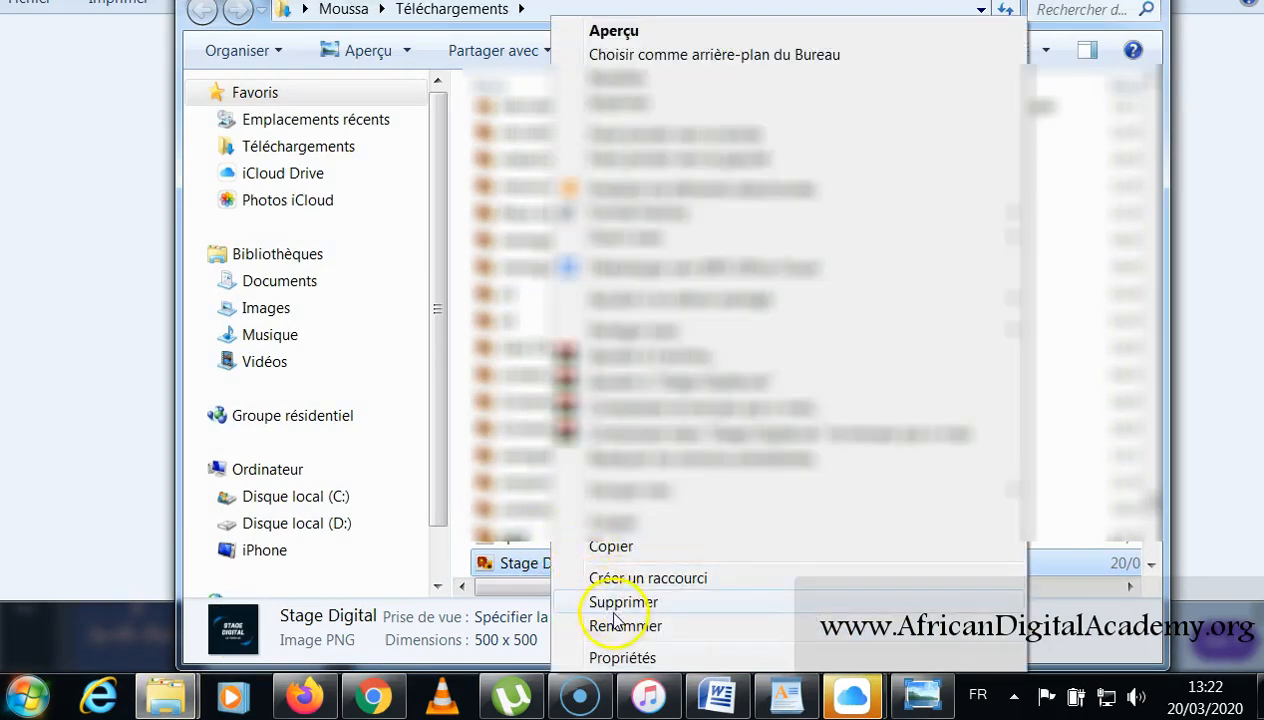
click(610, 548)
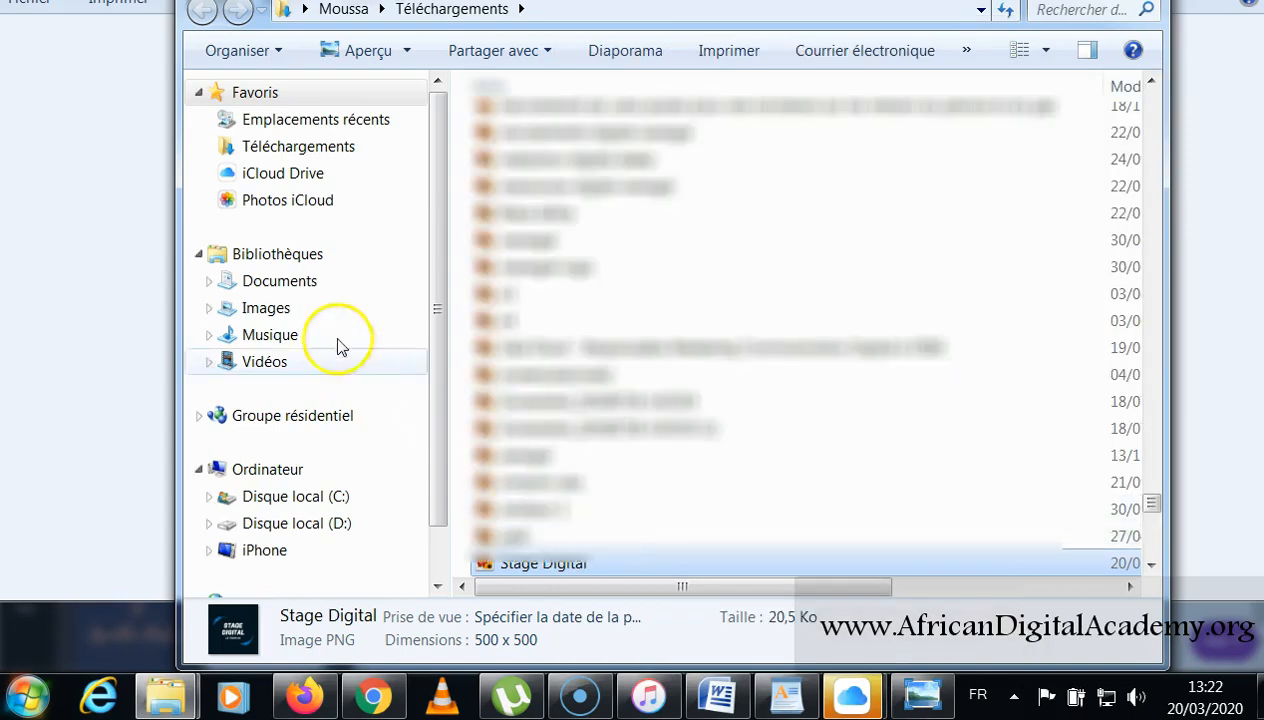
click(291, 285)
drag(494, 586, 1135, 592)
double_click(525, 195)
right_click(535, 274)
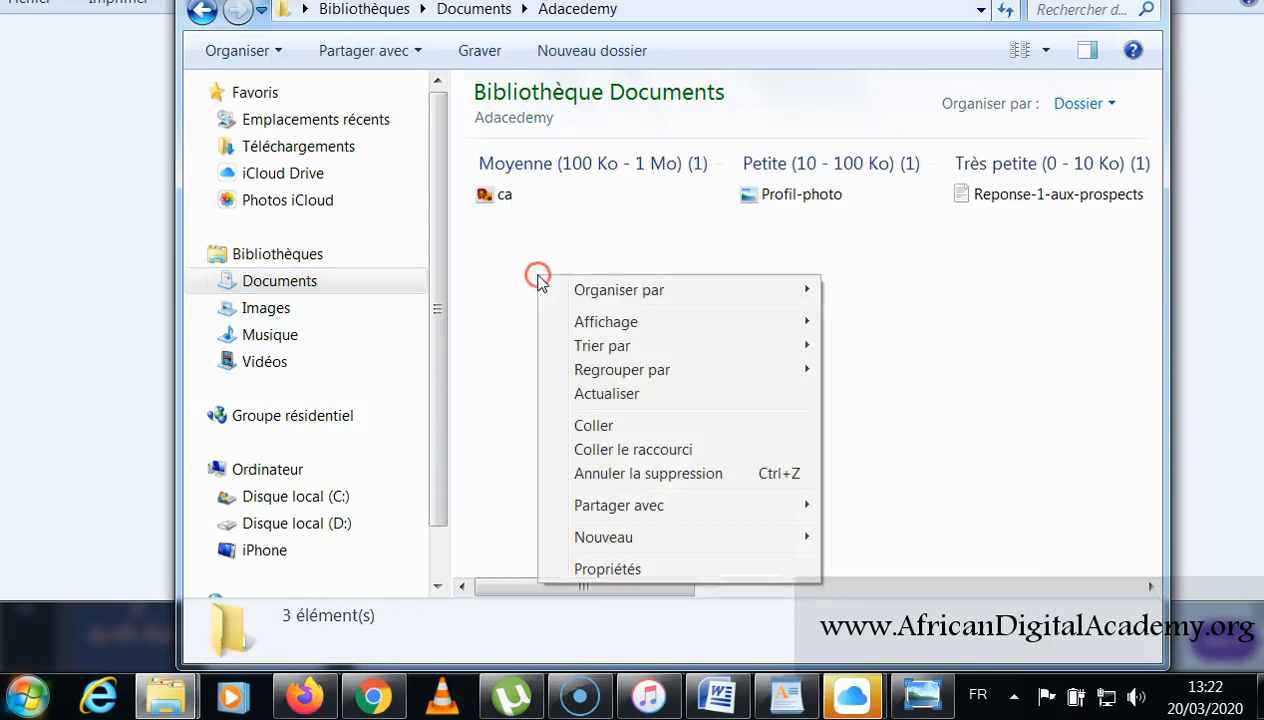
click(610, 427)
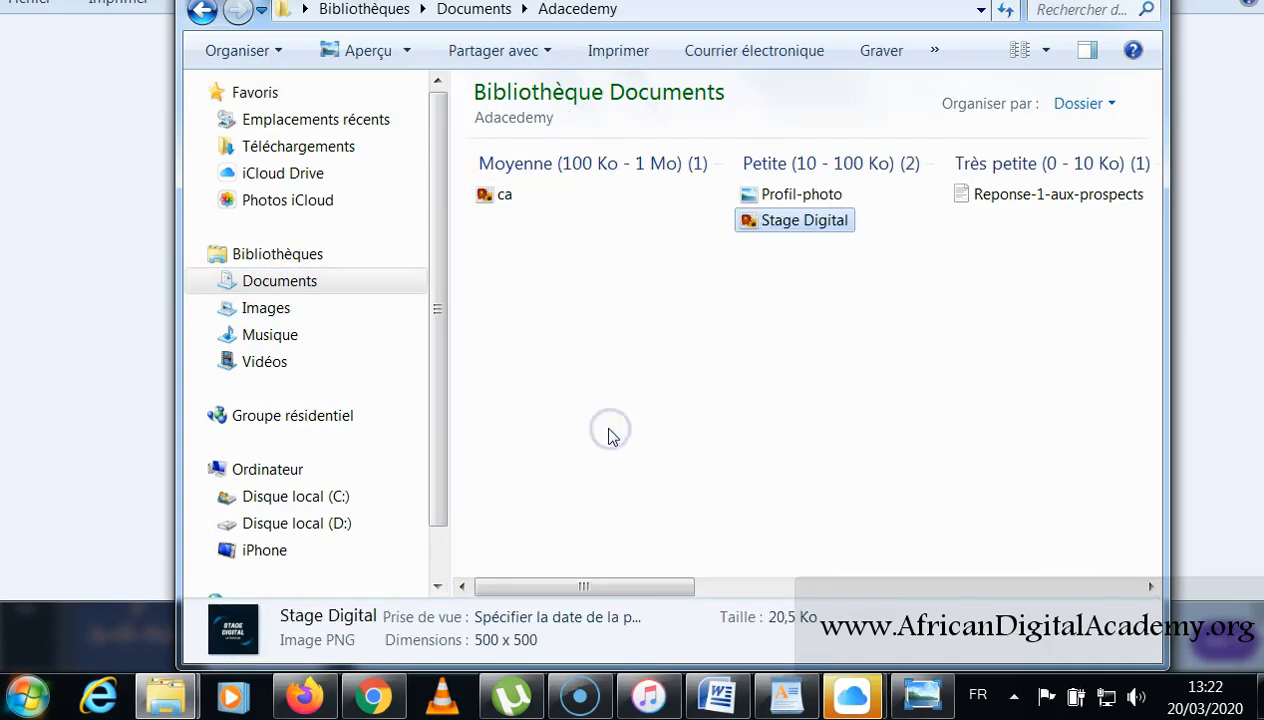
Open the Stage Digital image from the Adacedemy folder to preview it.
click(800, 222)
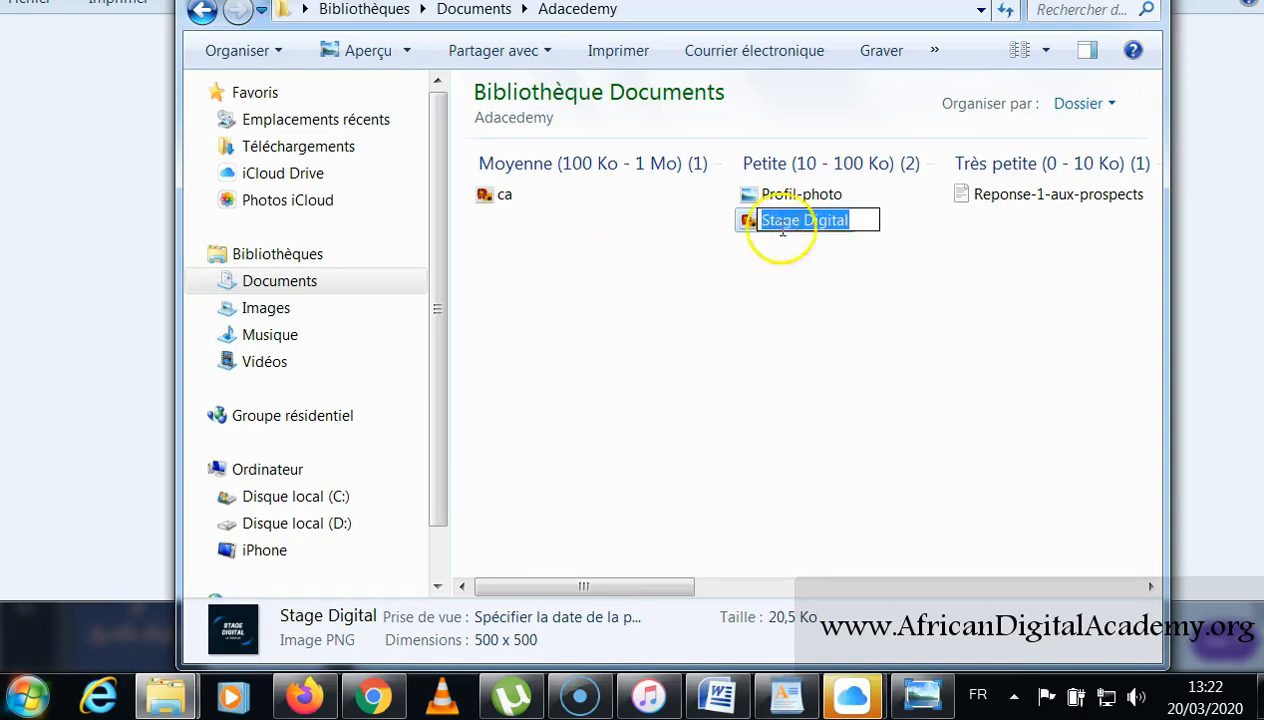
click(745, 223)
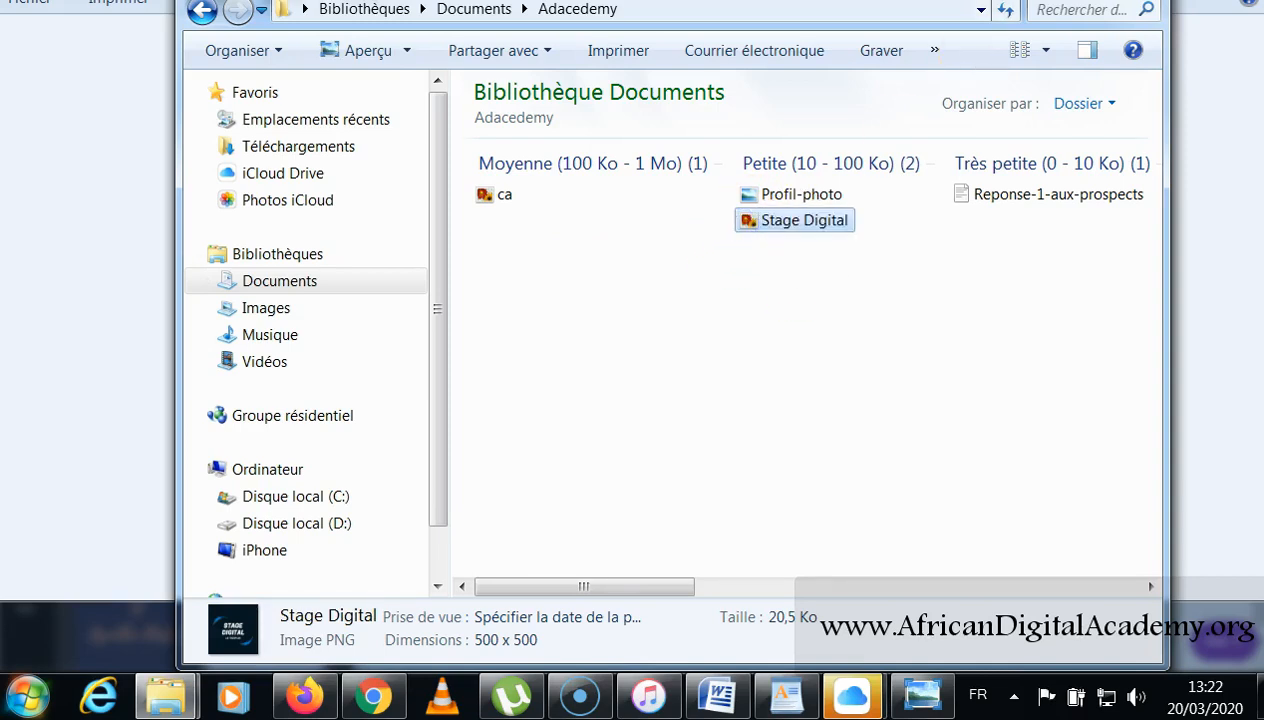
key(Return)
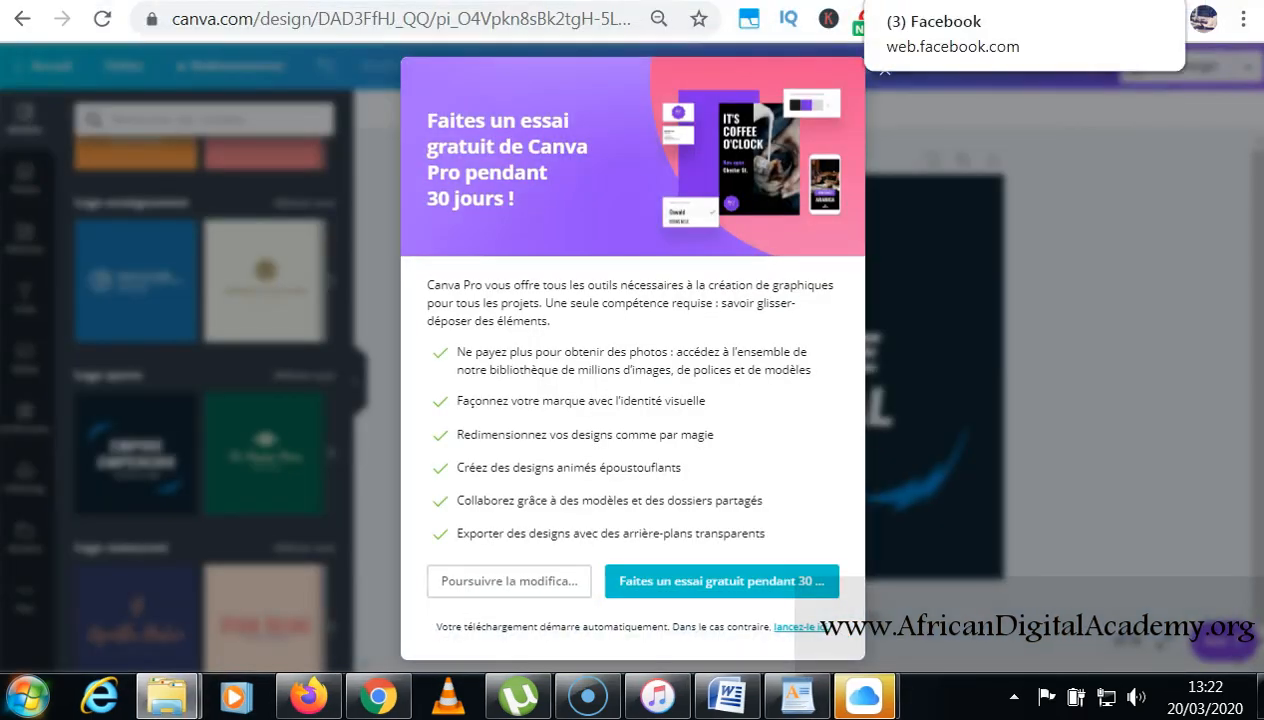
Switch from Canva back to the Facebook page setup tab.
click(880, 8)
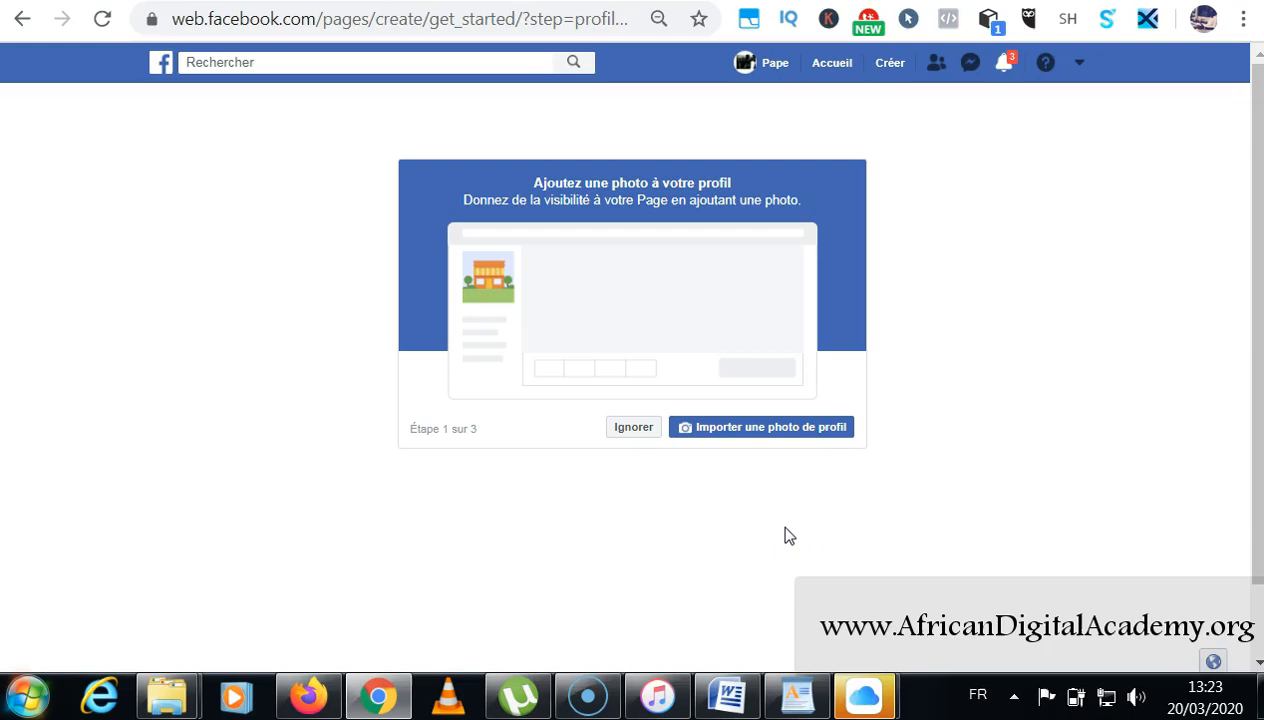
Skip the profile and cover photo steps, then add free online booking on step 3.
click(640, 437)
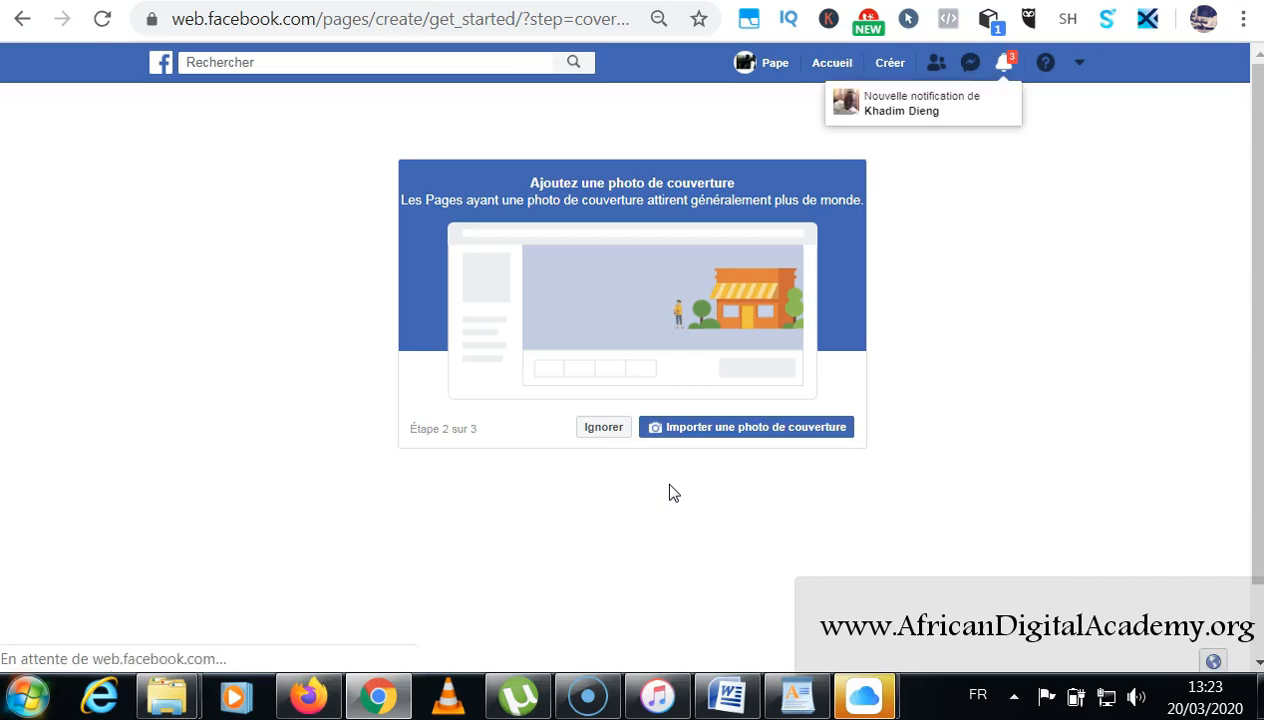
click(604, 437)
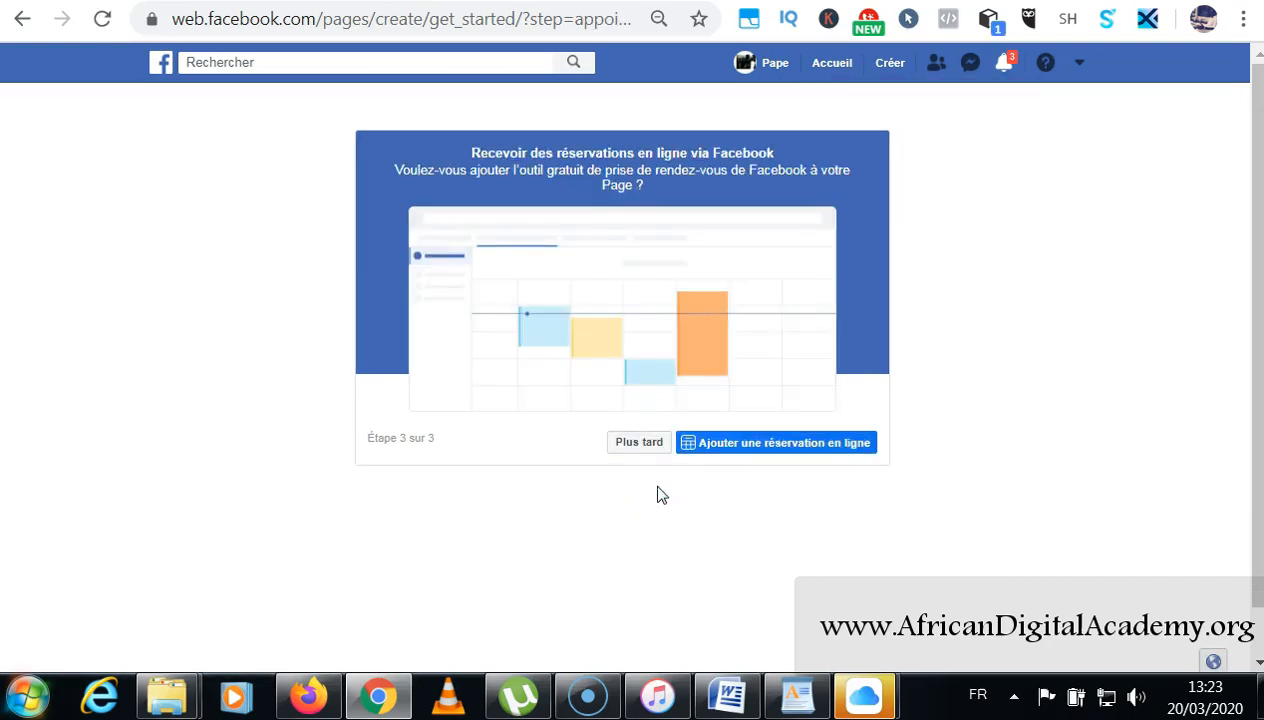
drag(472, 155, 788, 156)
drag(444, 170, 640, 178)
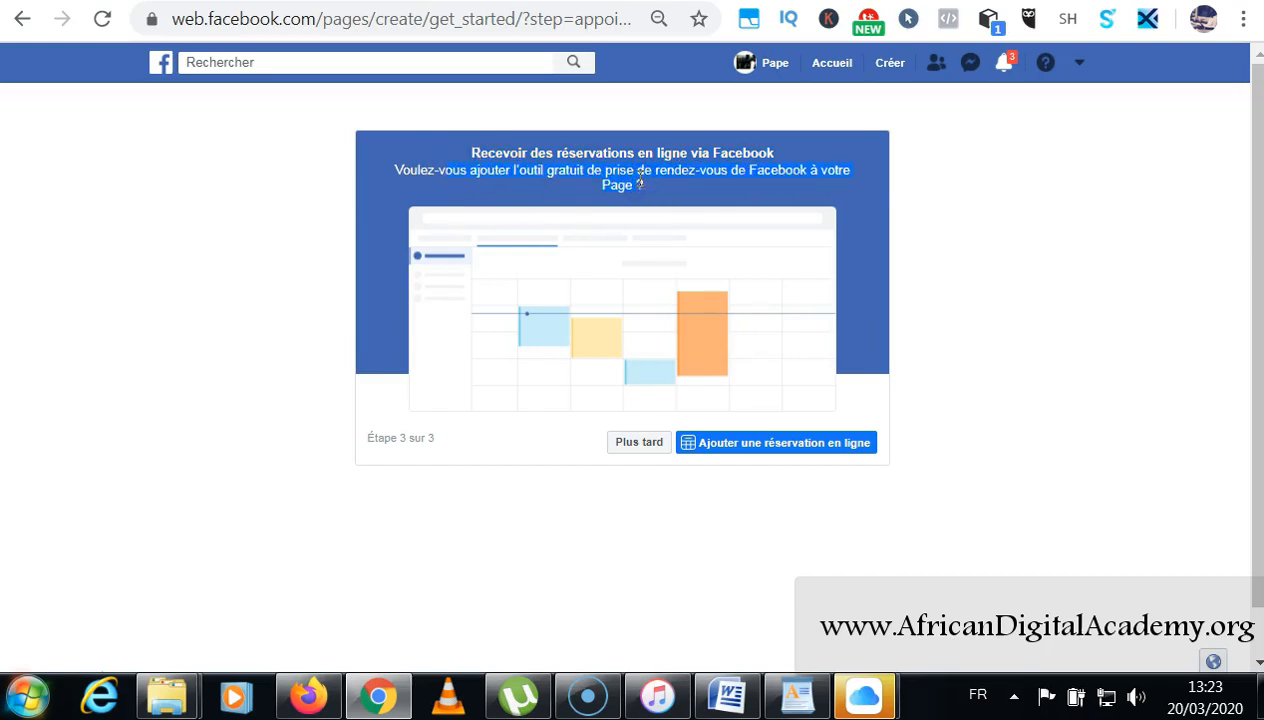
click(764, 450)
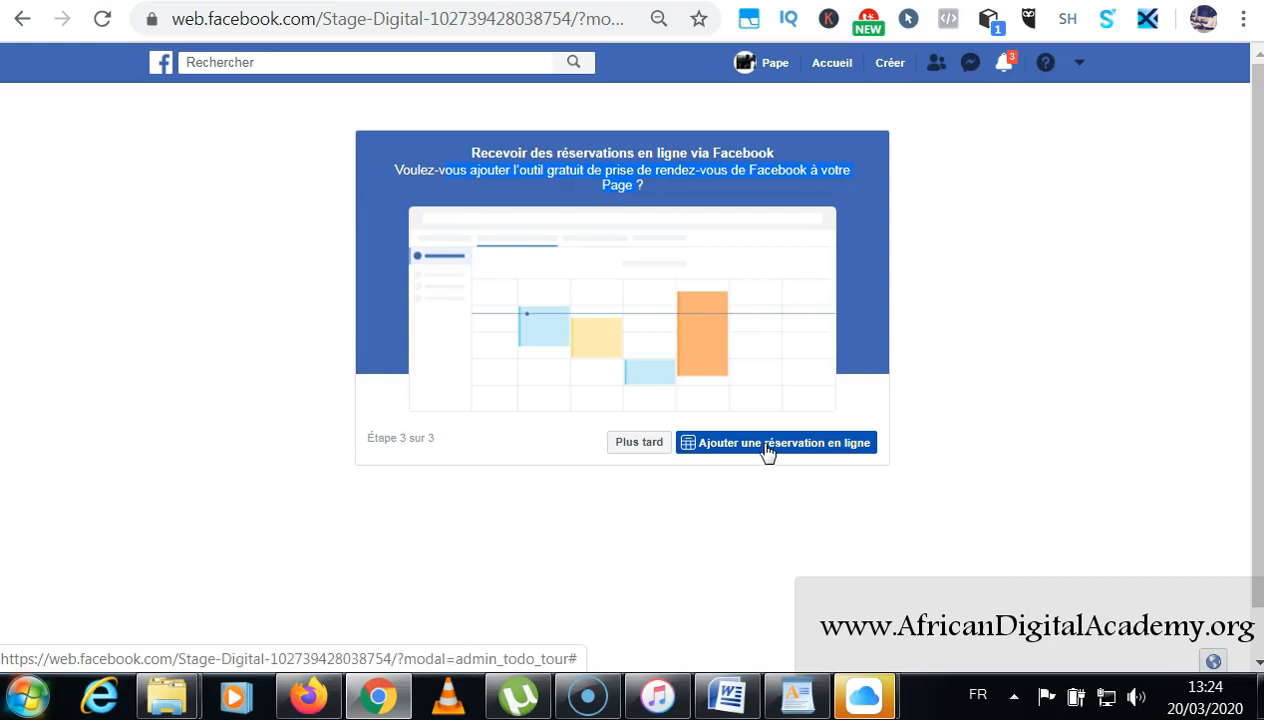
click(768, 452)
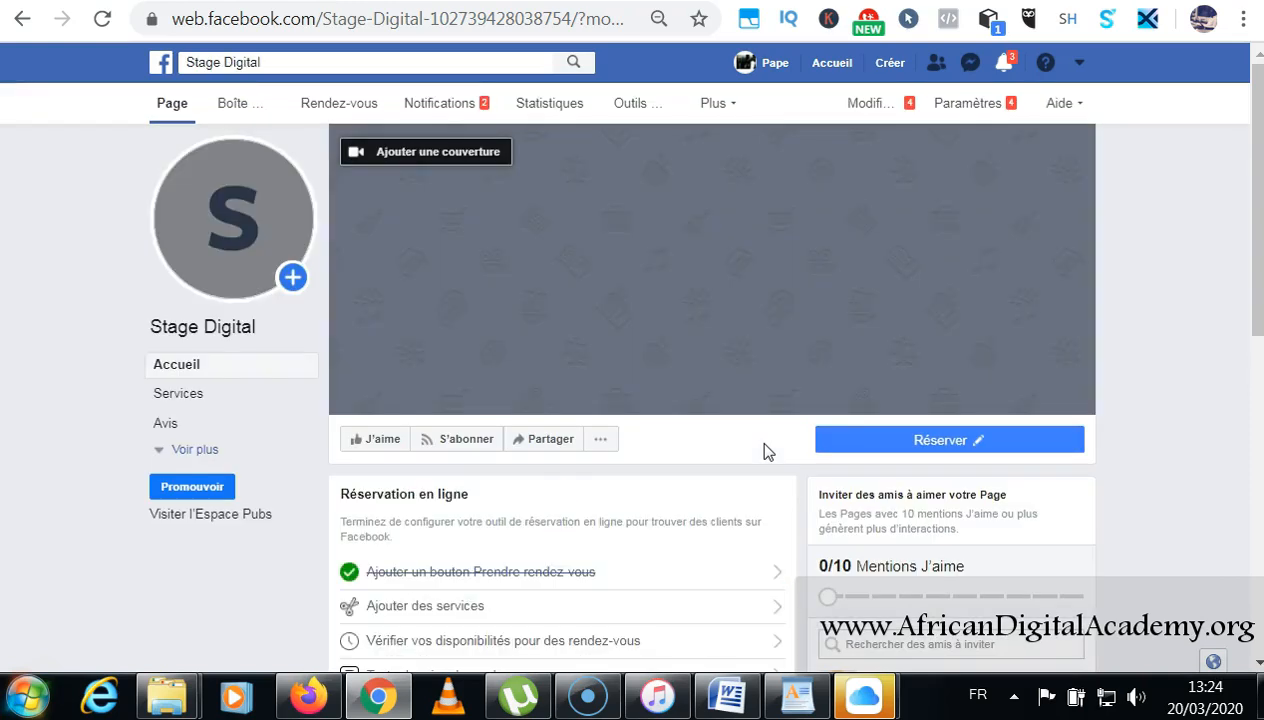
scroll(764, 441, down, 4)
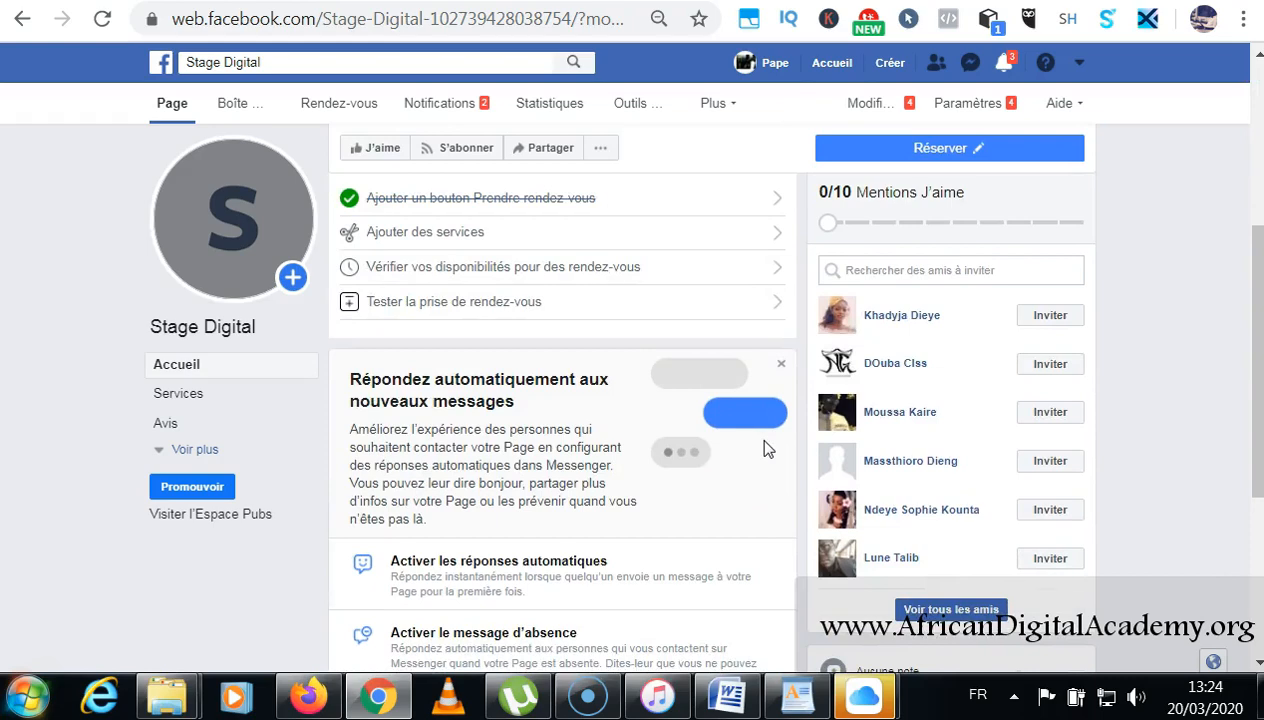
scroll(764, 440, up, 2)
scroll(764, 448, up, 3)
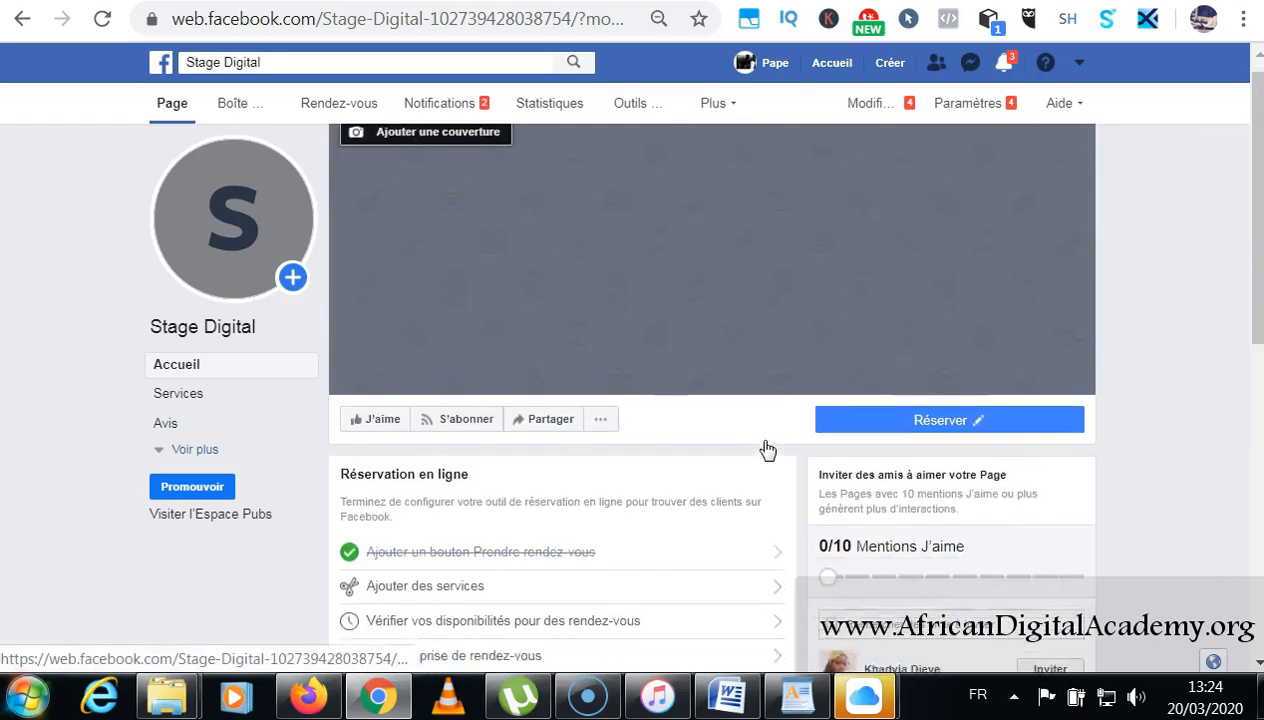
scroll(764, 448, down, 3)
scroll(767, 448, up, 3)
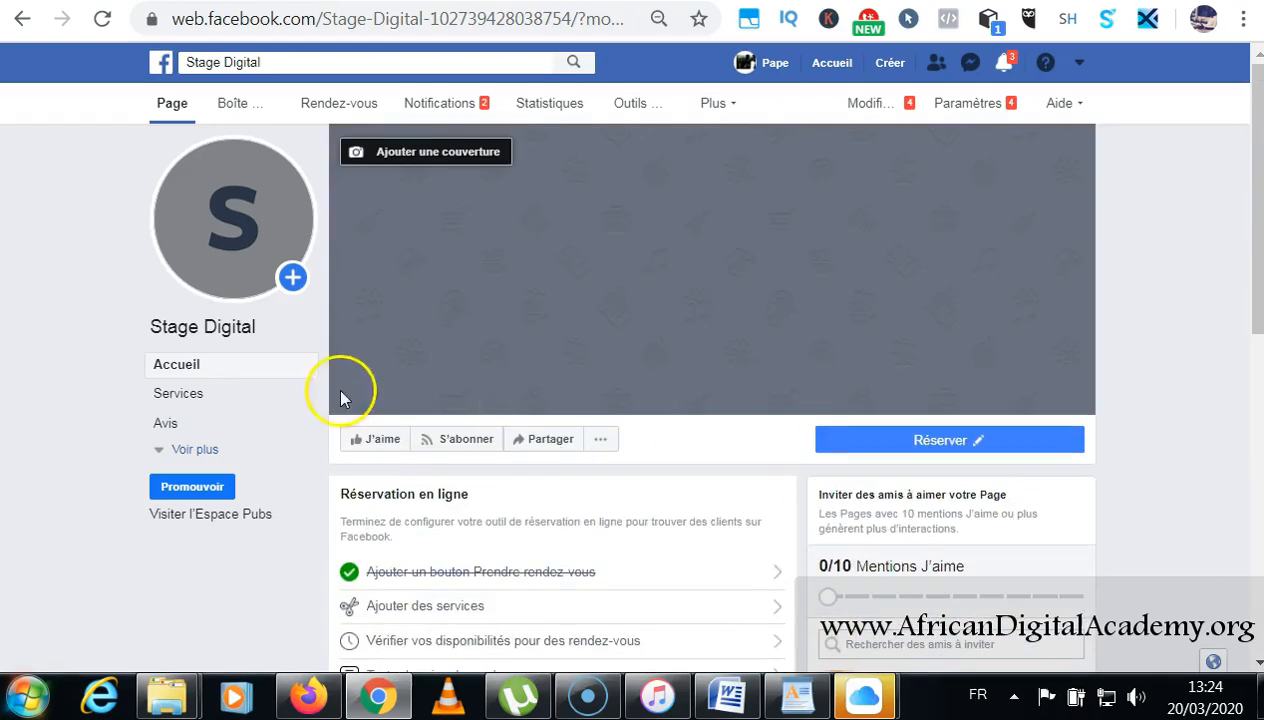
scroll(782, 347, down, 8)
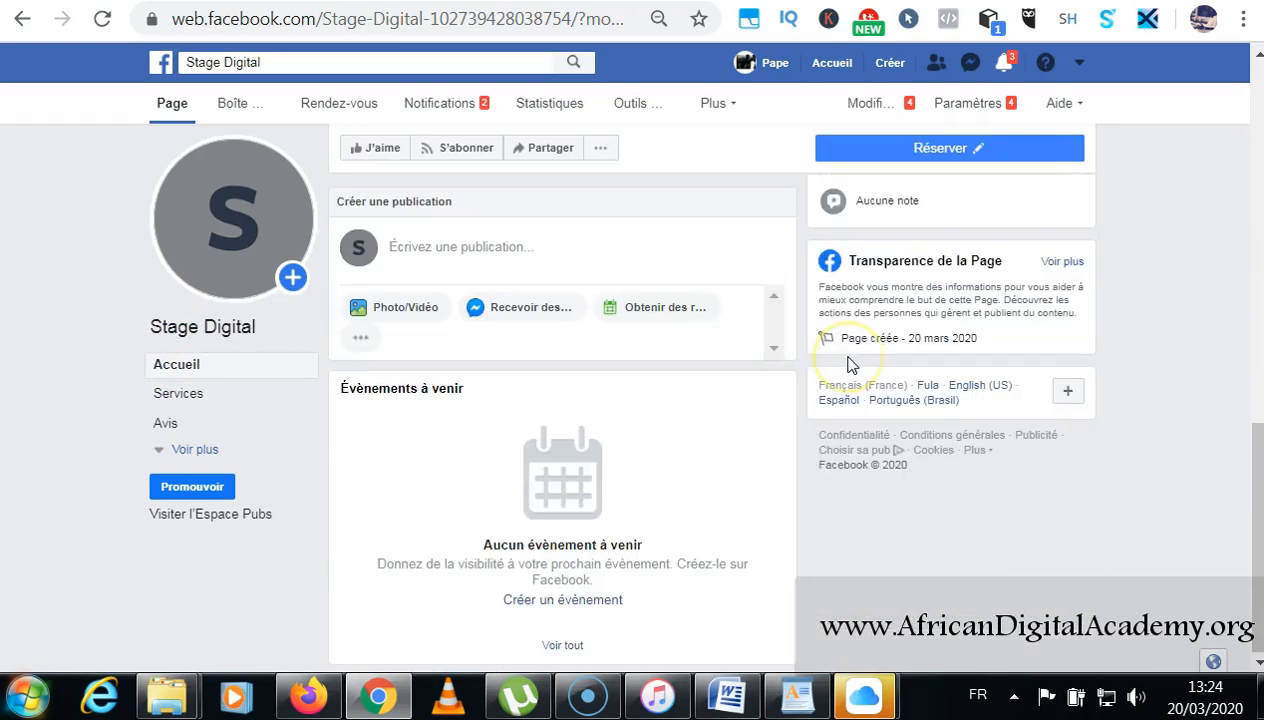
scroll(849, 360, up, 3)
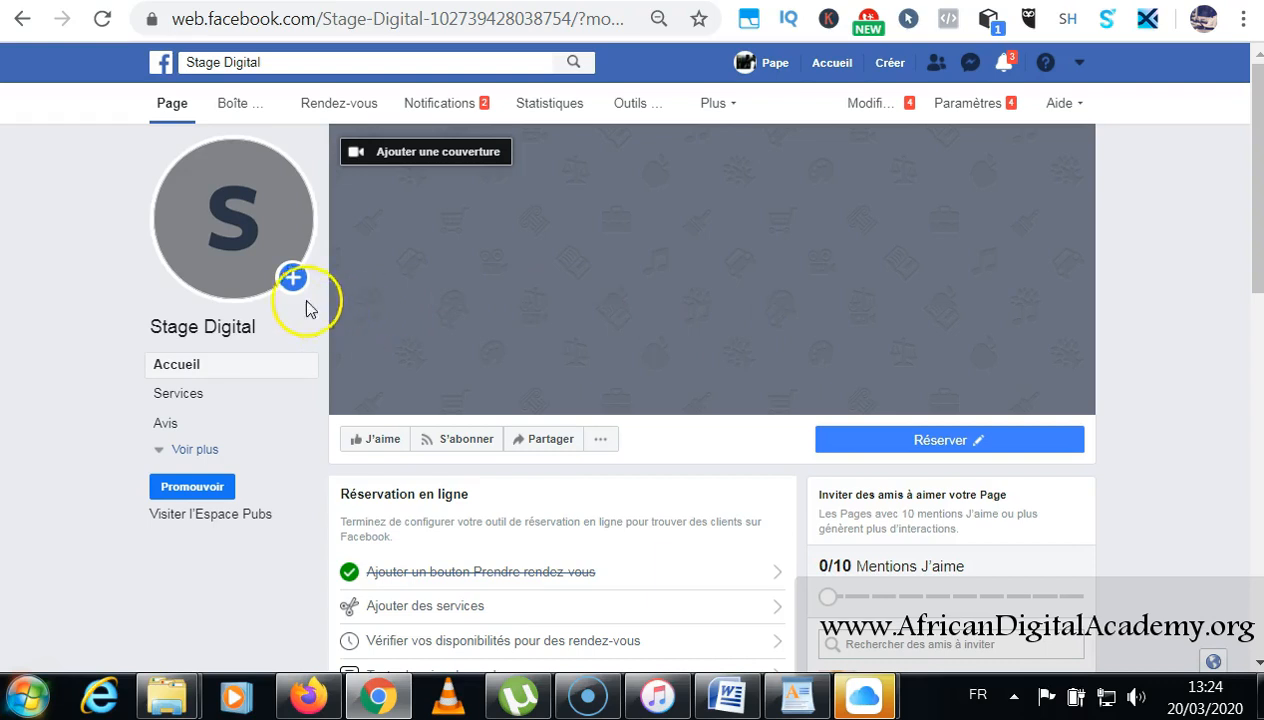
Upload Stage Digital from Documents > Adacedemy as the page's new profile picture.
mouse_move(228, 250)
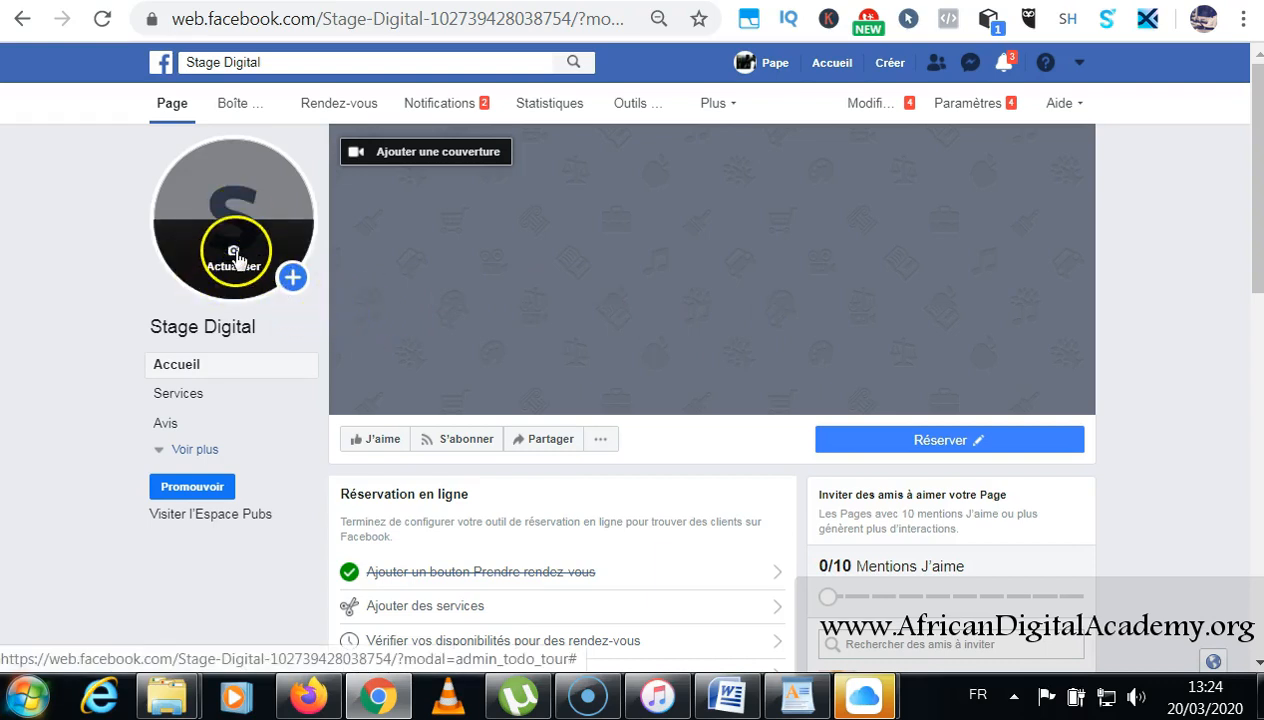
click(234, 255)
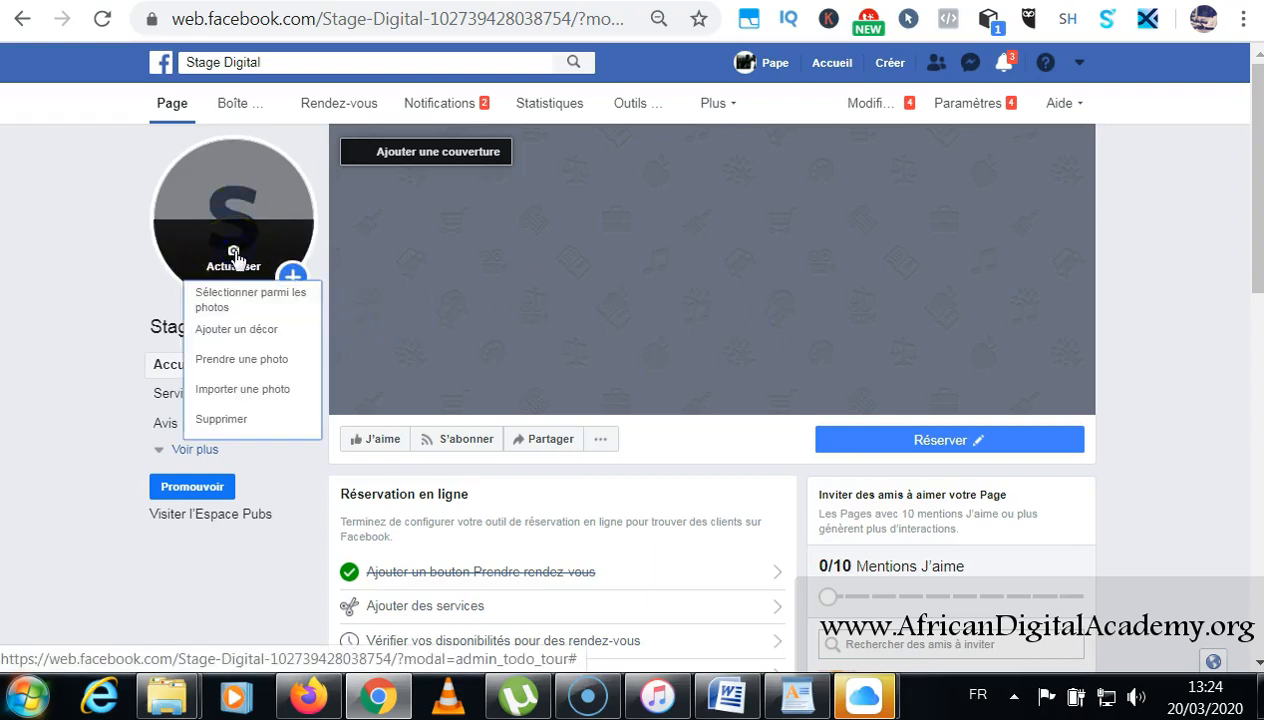
click(245, 397)
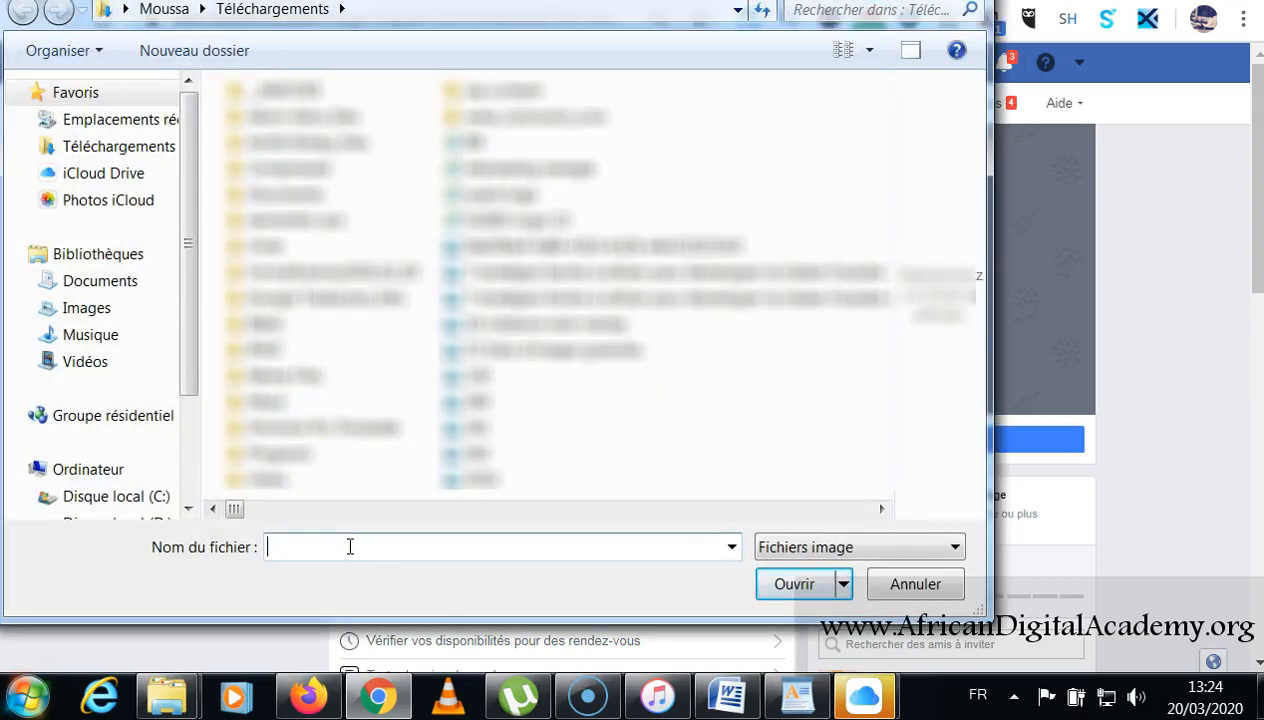
click(140, 281)
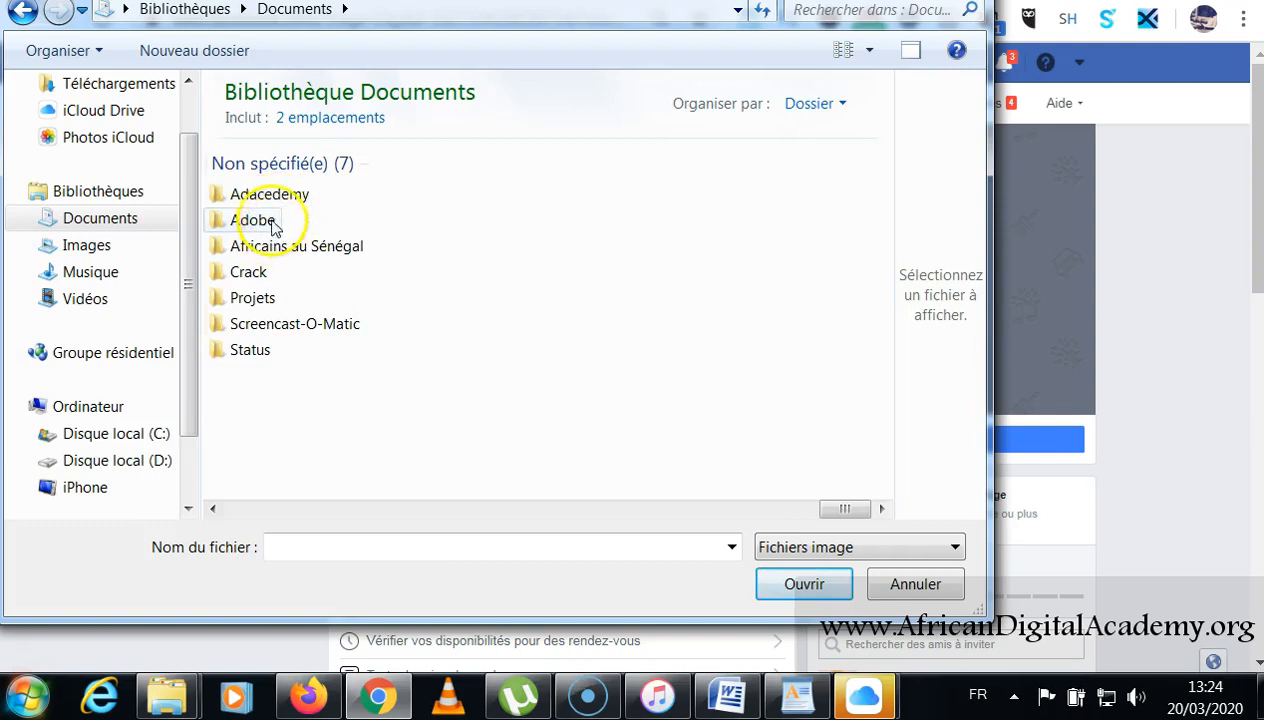
double_click(270, 200)
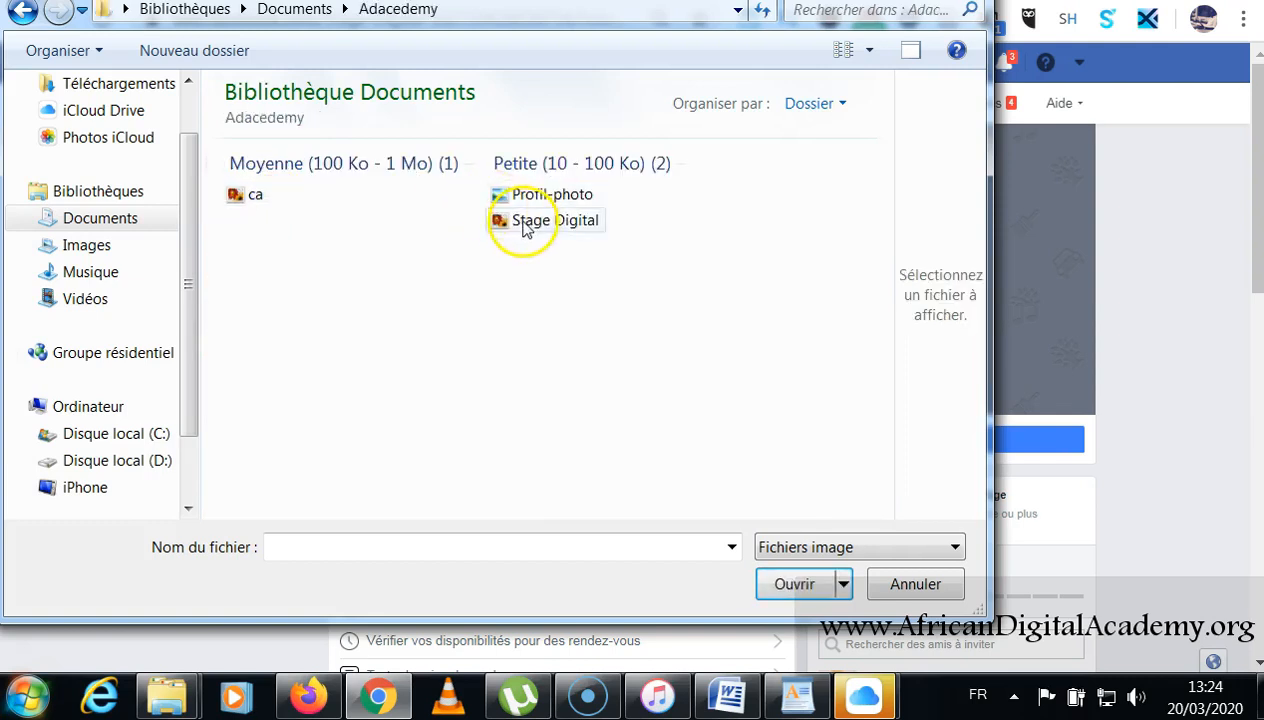
click(526, 222)
click(796, 584)
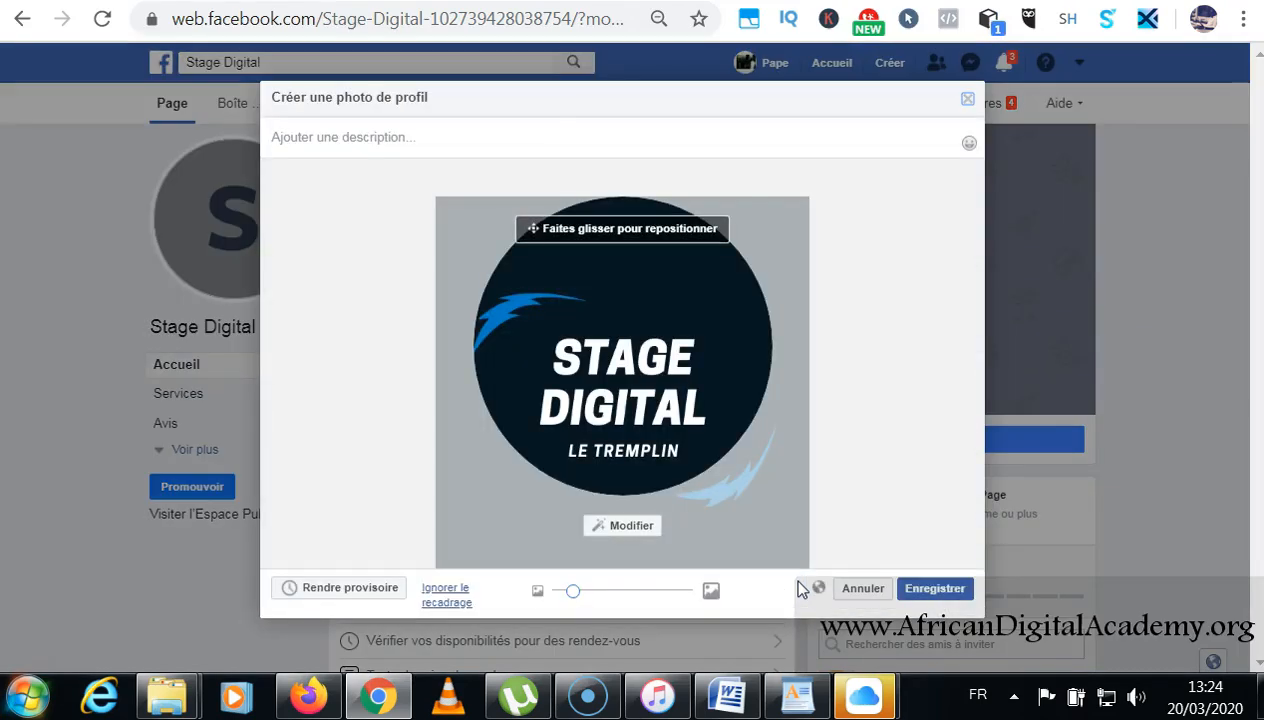
Reposition and zoom the logo to fit the round crop, then save it.
drag(643, 395, 657, 350)
click(573, 590)
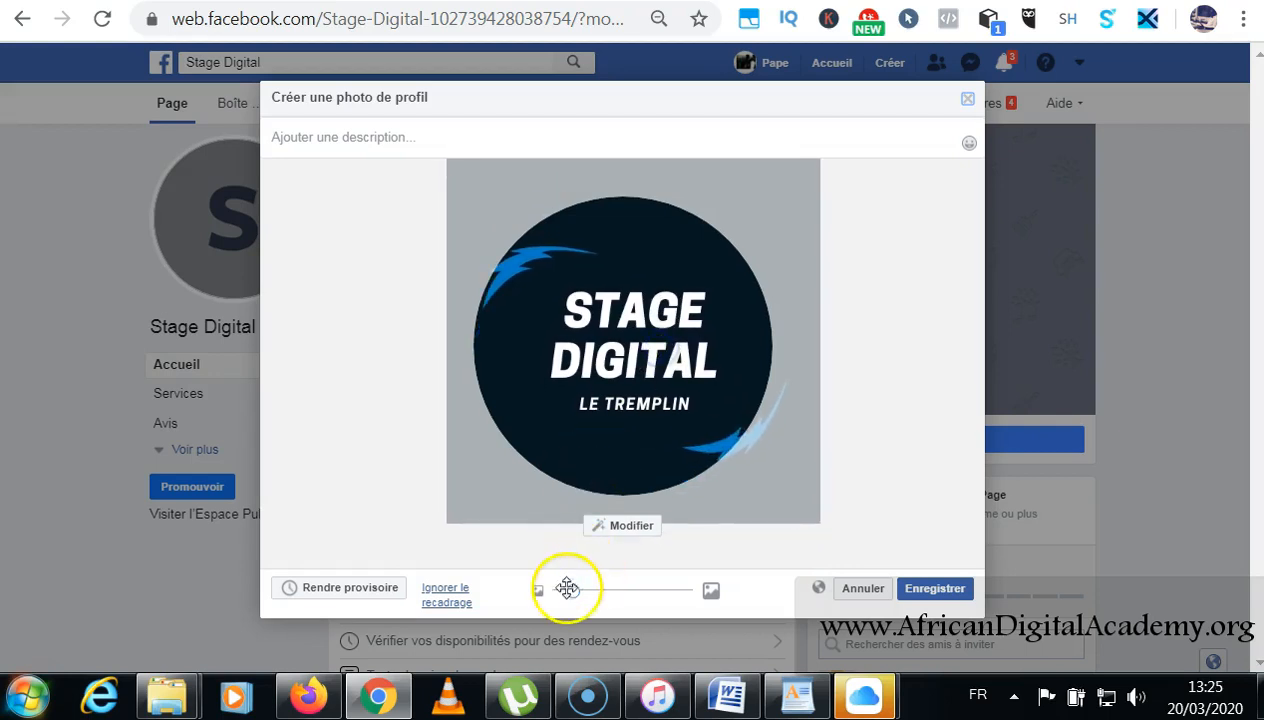
drag(573, 590, 532, 592)
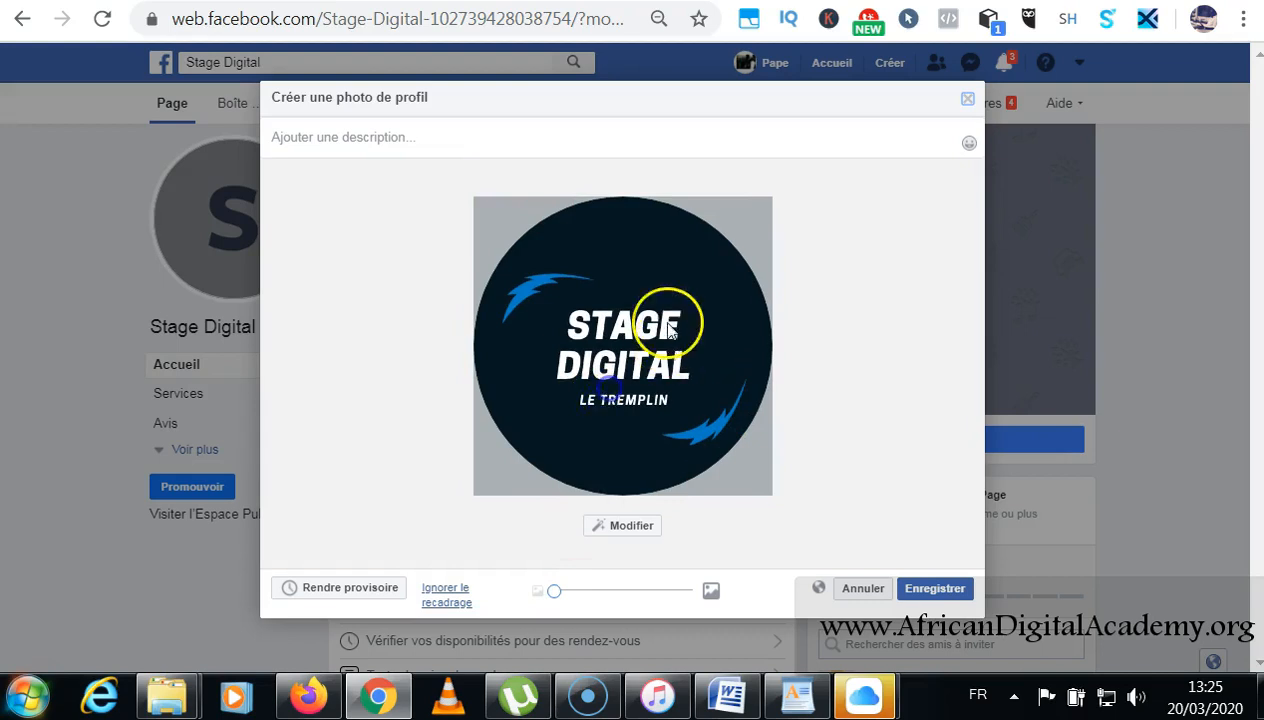
drag(556, 591, 471, 566)
click(924, 598)
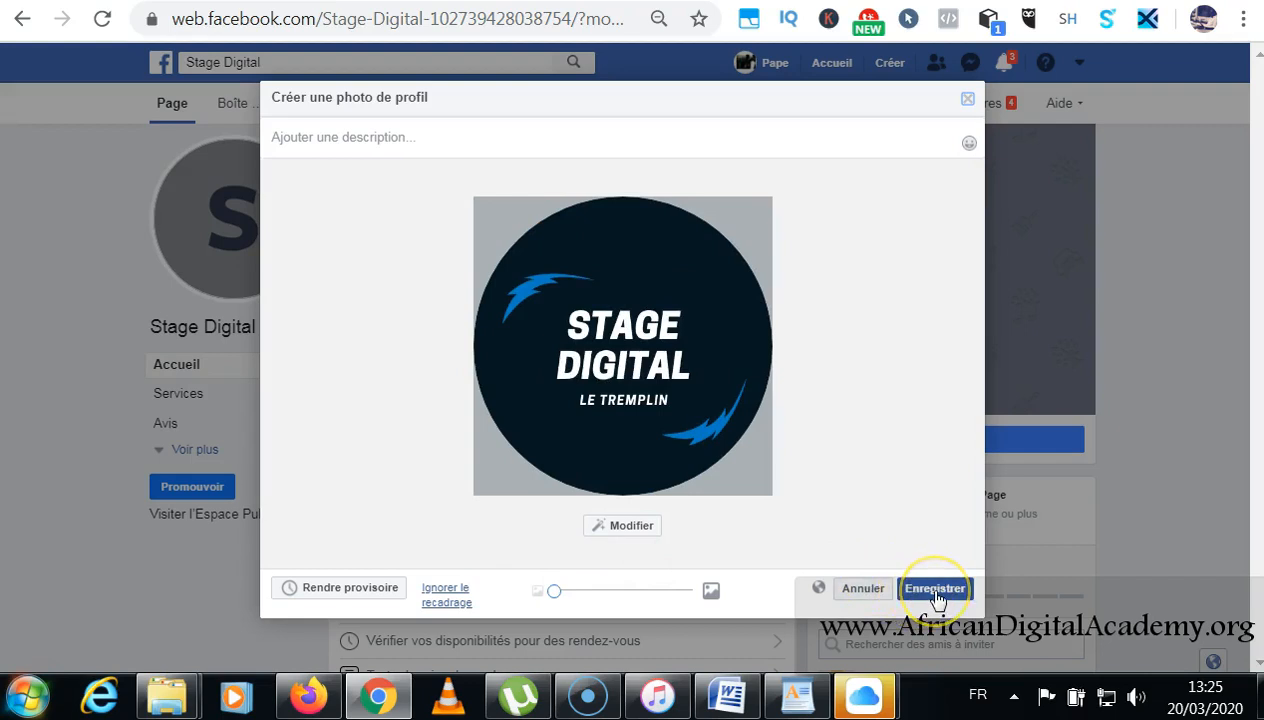
click(936, 596)
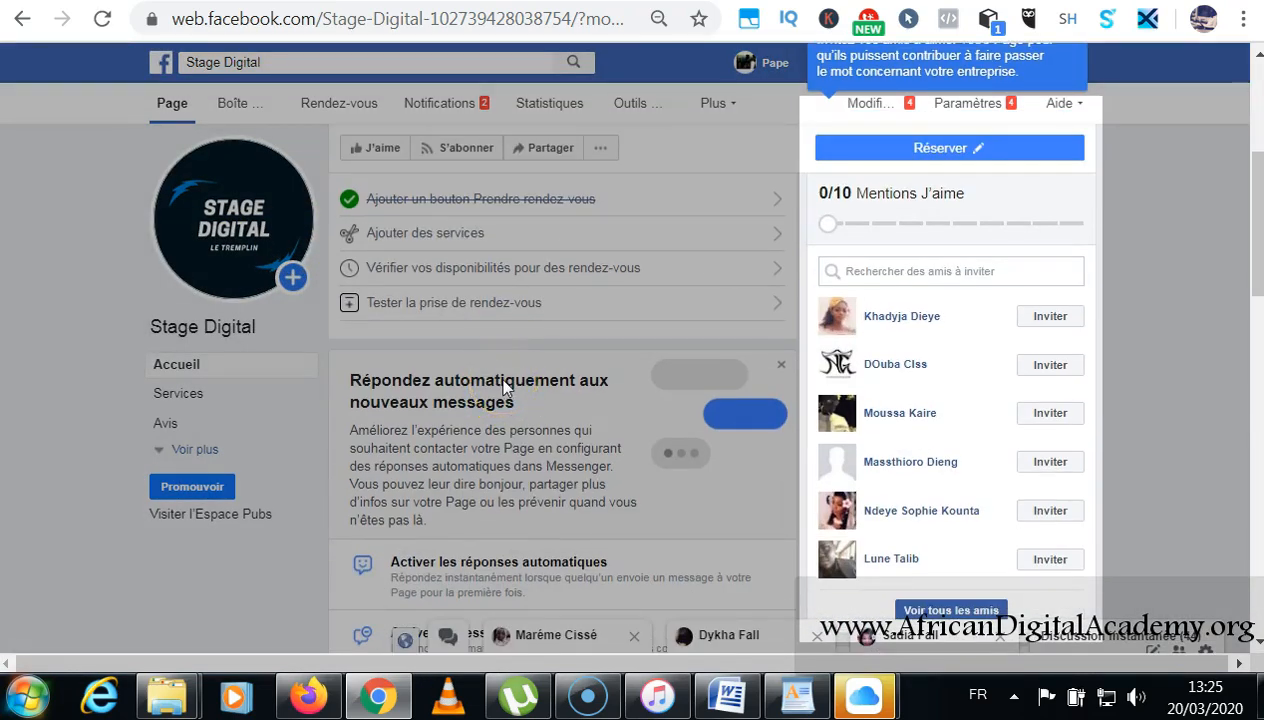
Return to the top of the page to check the new STAGE DIGITAL profile picture.
click(511, 357)
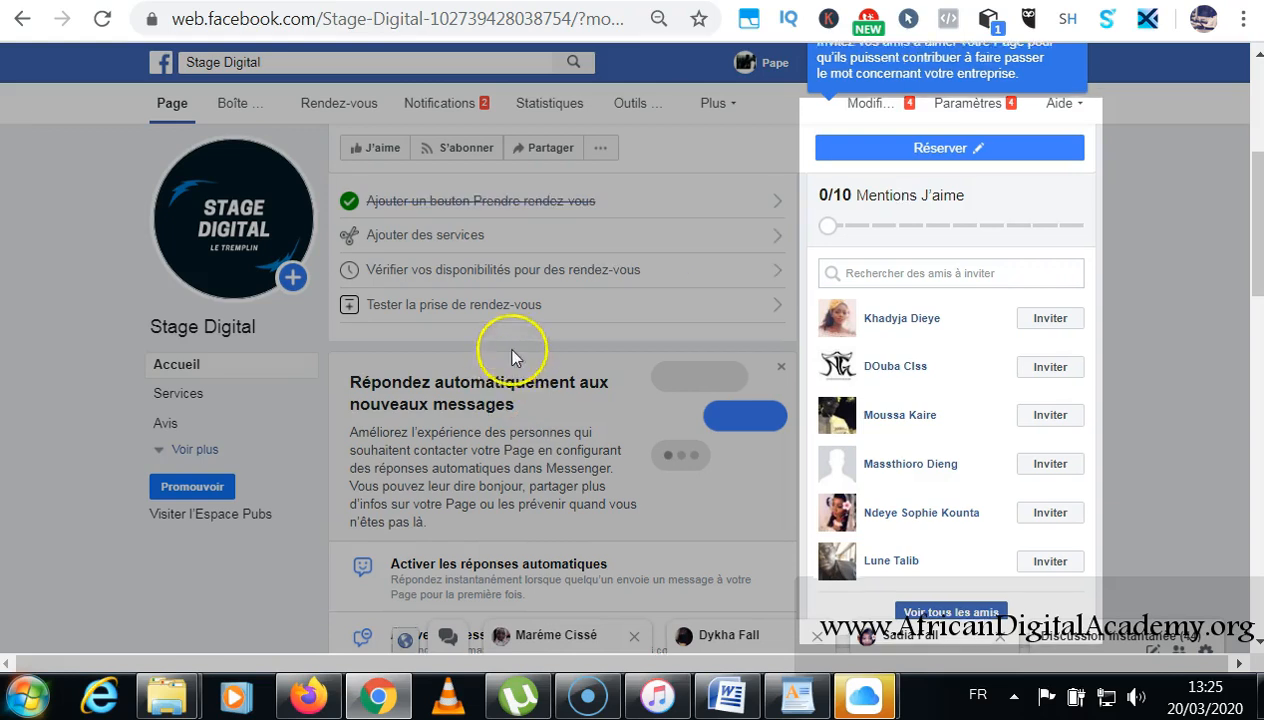